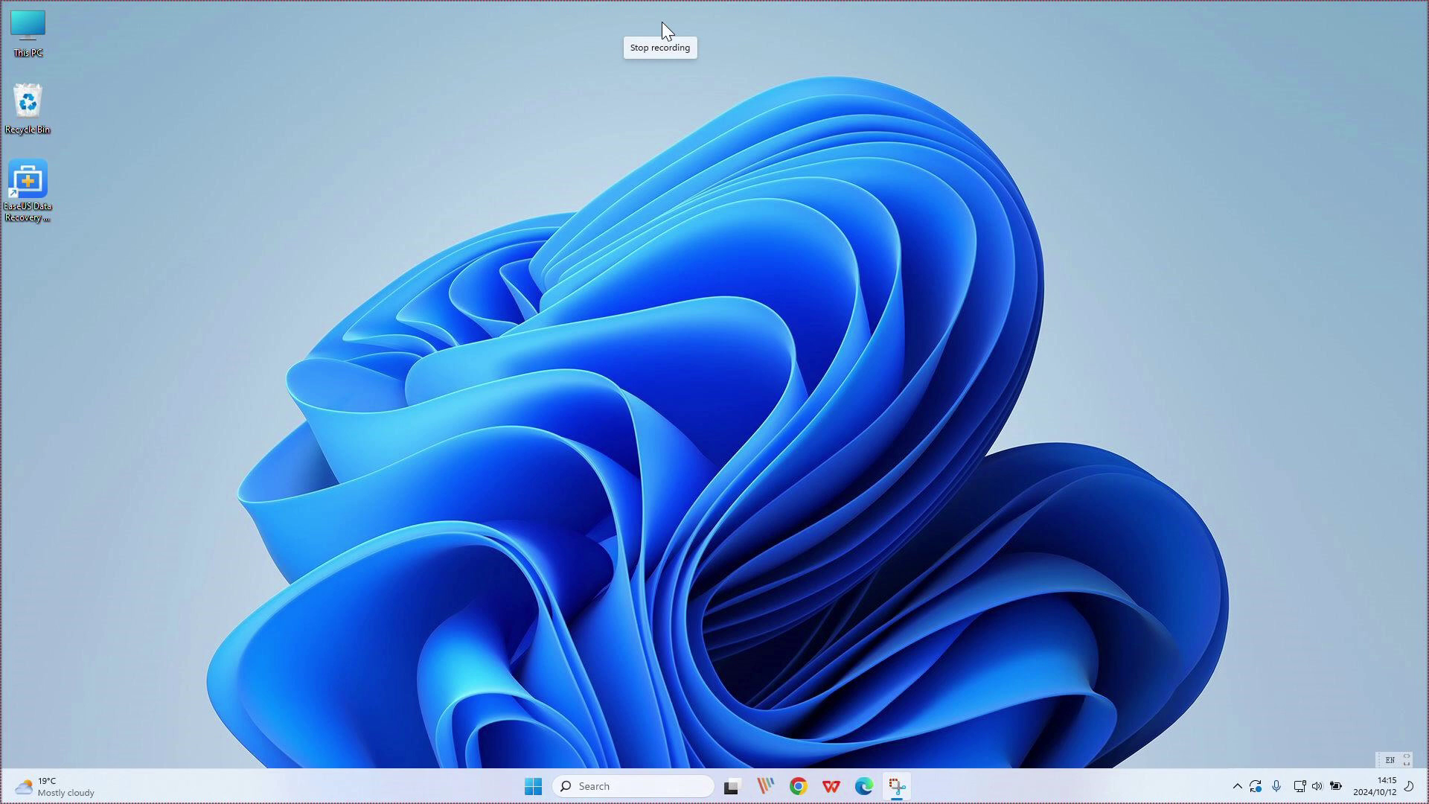
Search Windows for 'bitlocker' and open the Manage BitLocker control panel.
{"action": "left_click", "coordinate": [643, 787]}
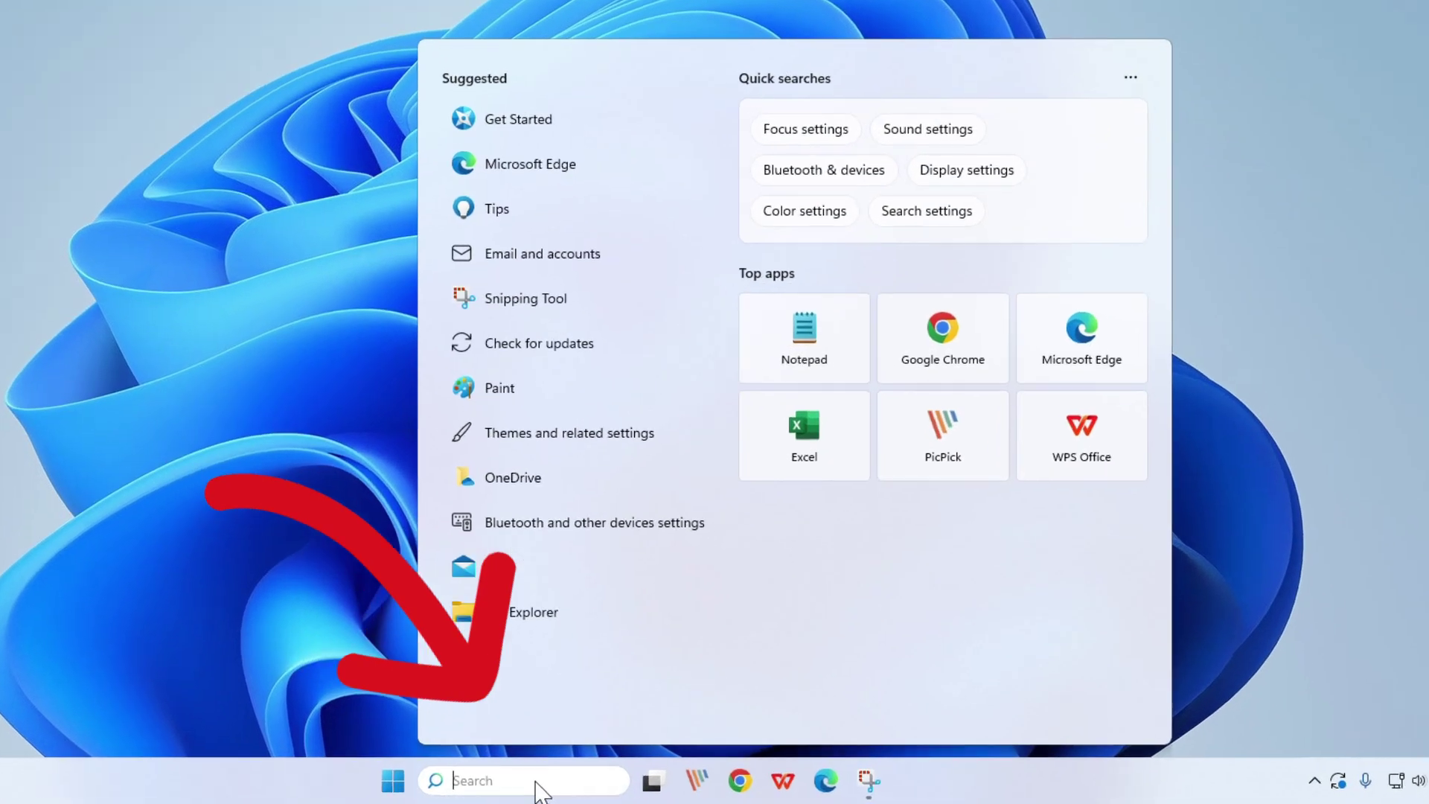
{"action": "type", "text": "b"}
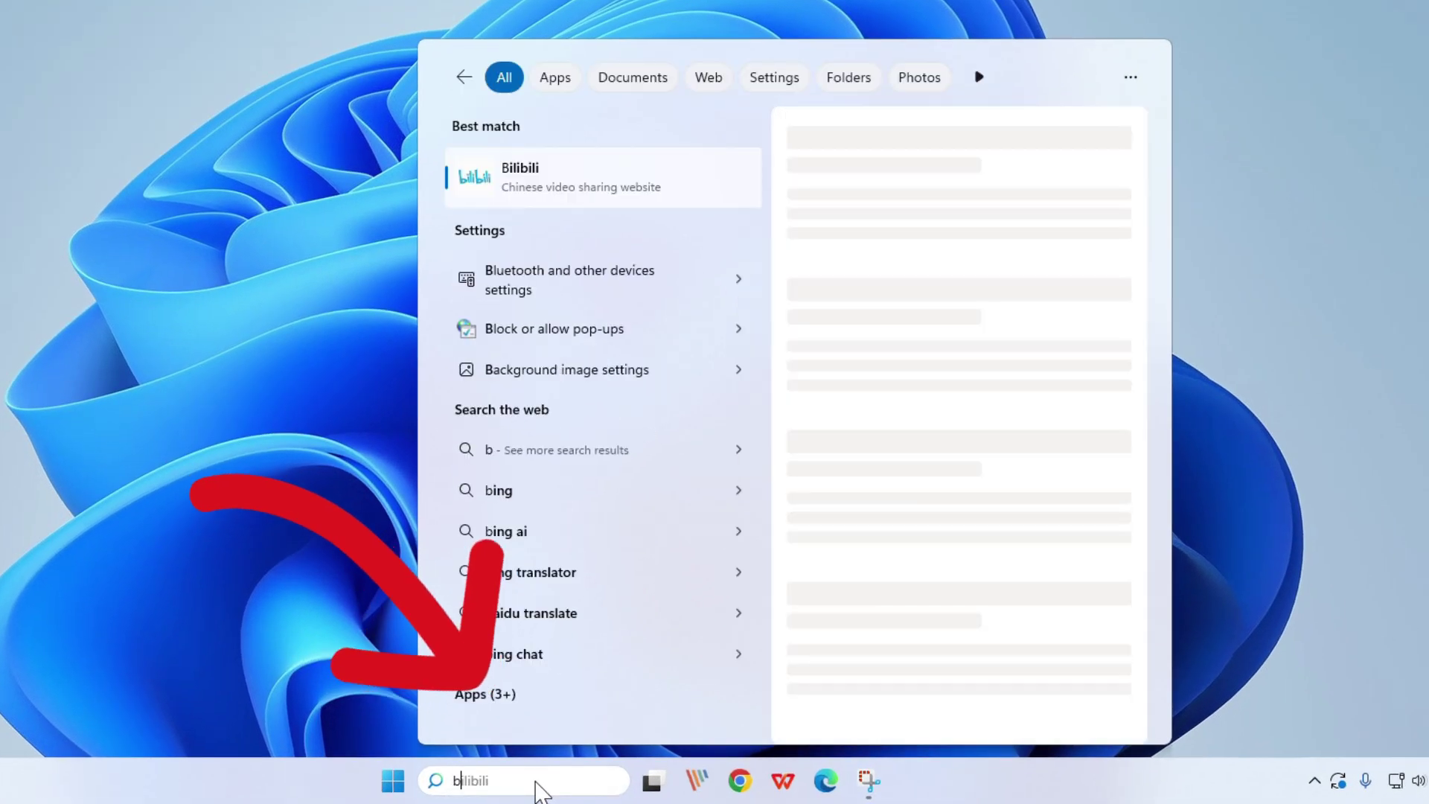
{"action": "type", "text": "itloc"}
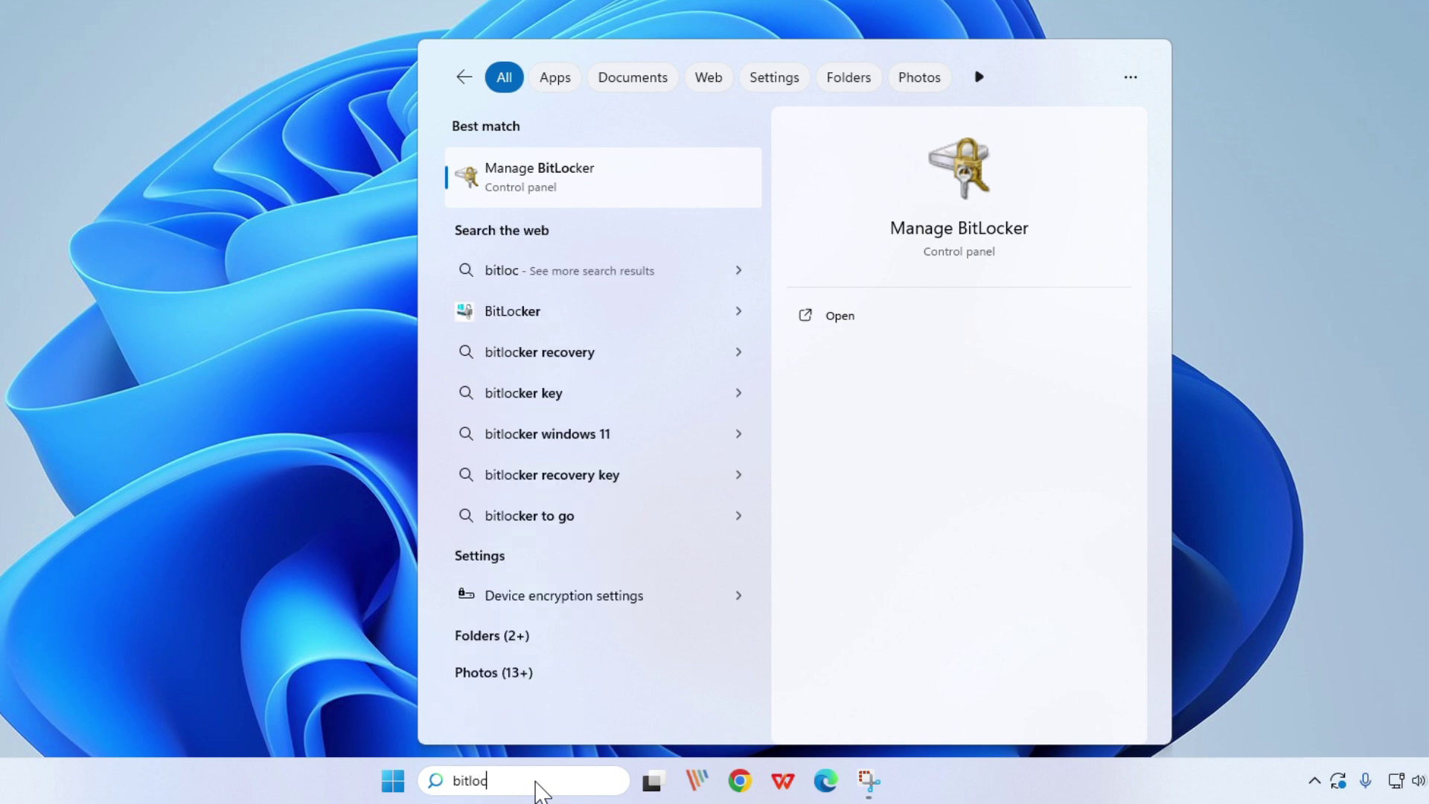
{"action": "type", "text": "ker"}
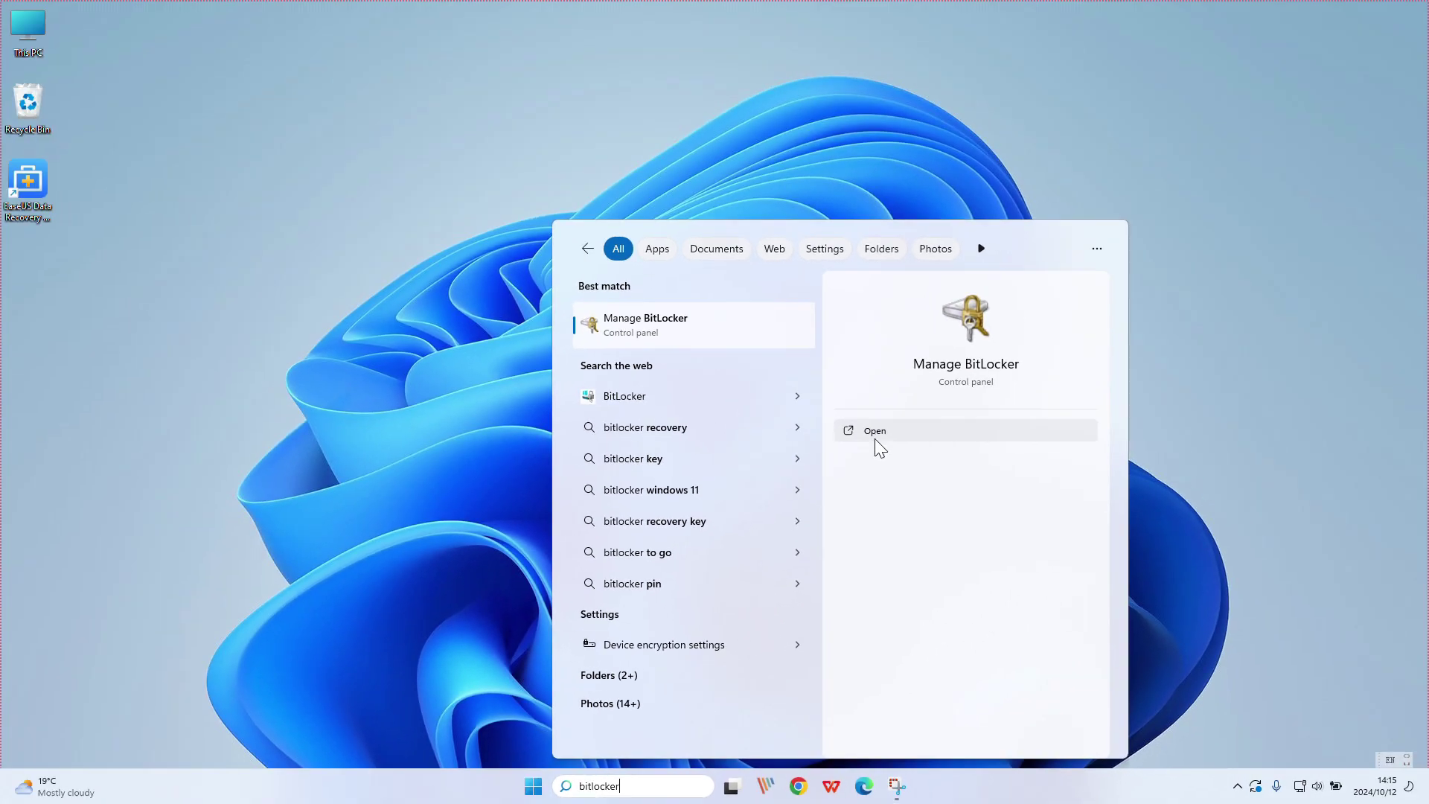
{"action": "left_click", "coordinate": [841, 314]}
Review drive D:'s expanded BitLocker options, then close the BitLocker window.
{"action": "left_click", "coordinate": [876, 439]}
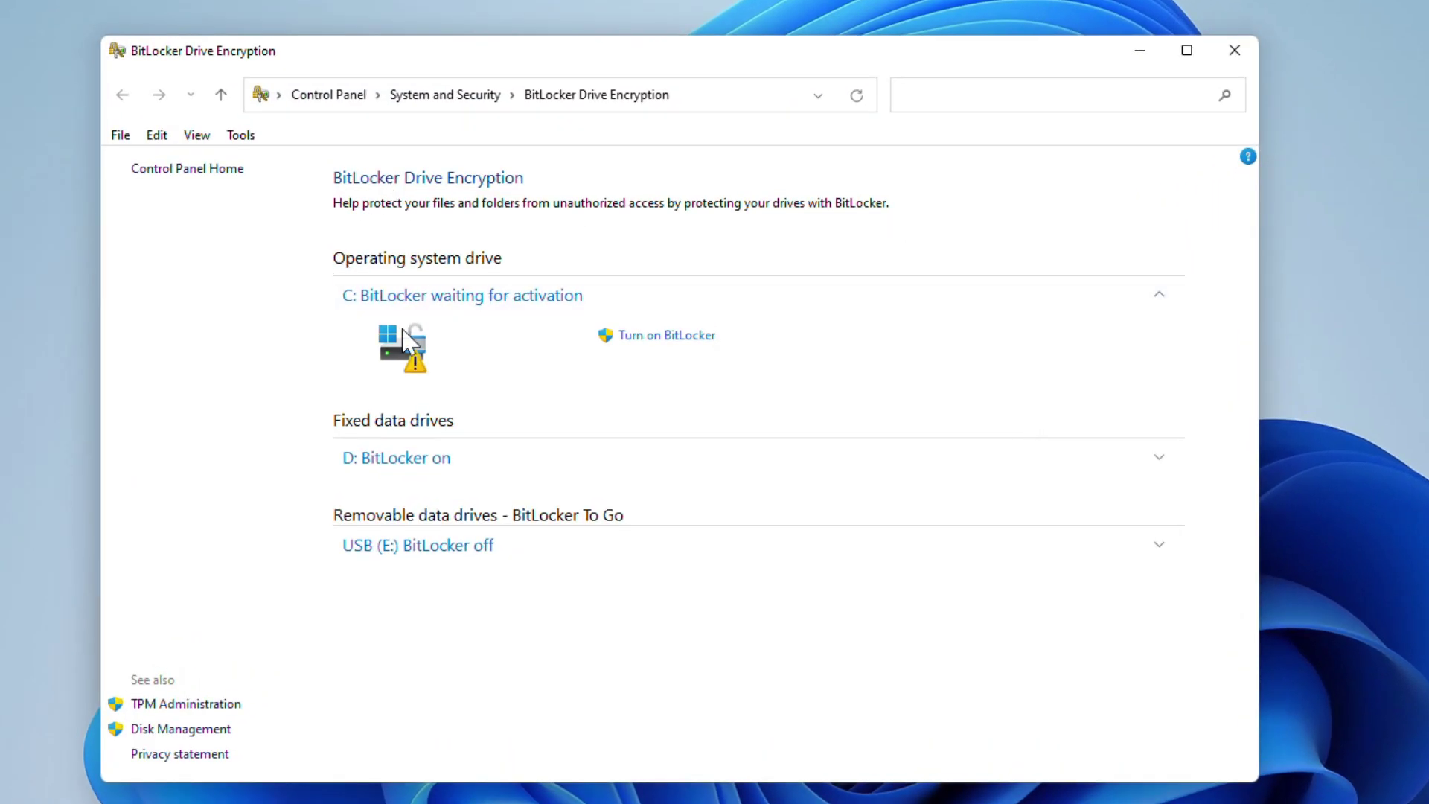
{"action": "left_click", "coordinate": [1160, 460]}
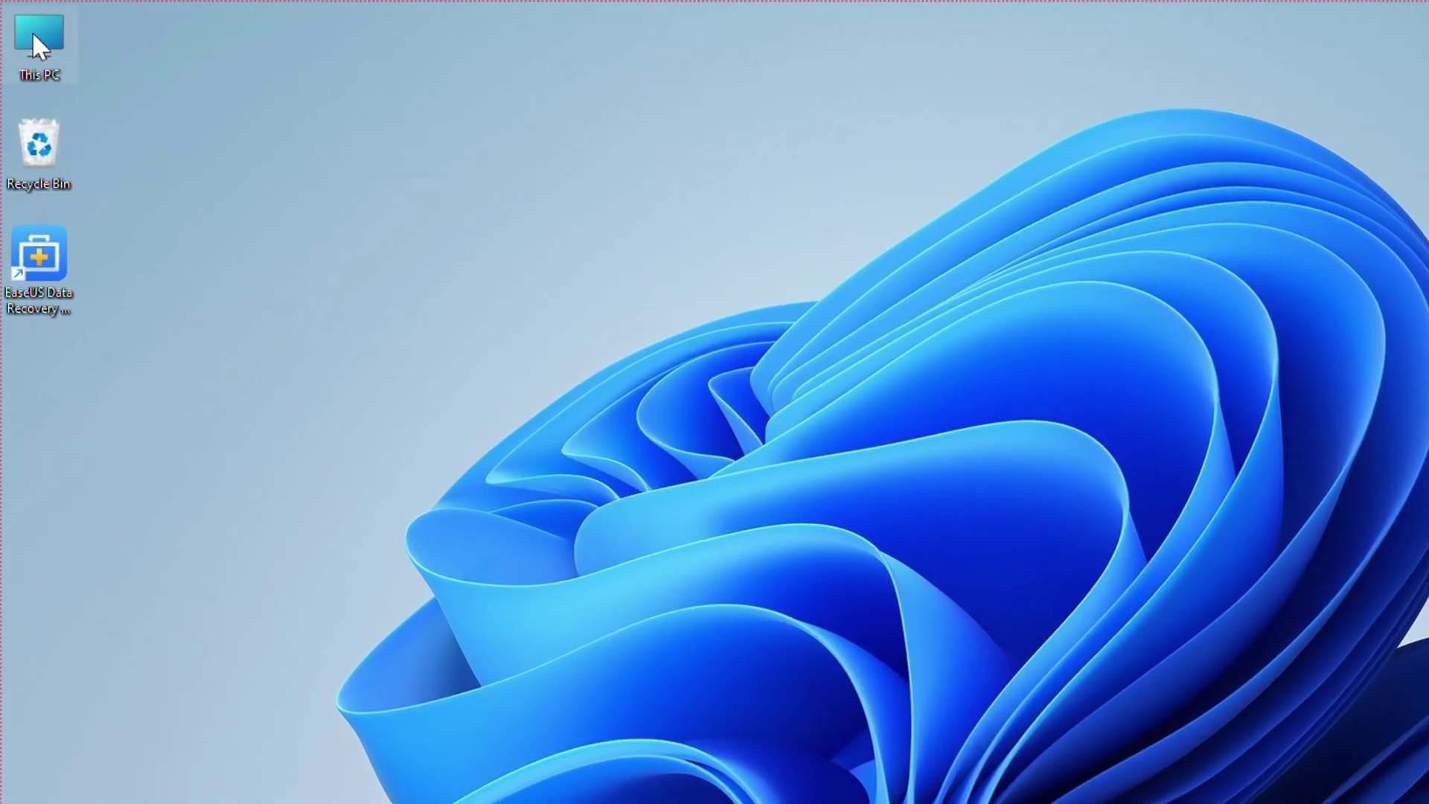
Open This PC's Properties and scroll the About page to Related settings.
{"action": "right_click", "coordinate": [33, 35]}
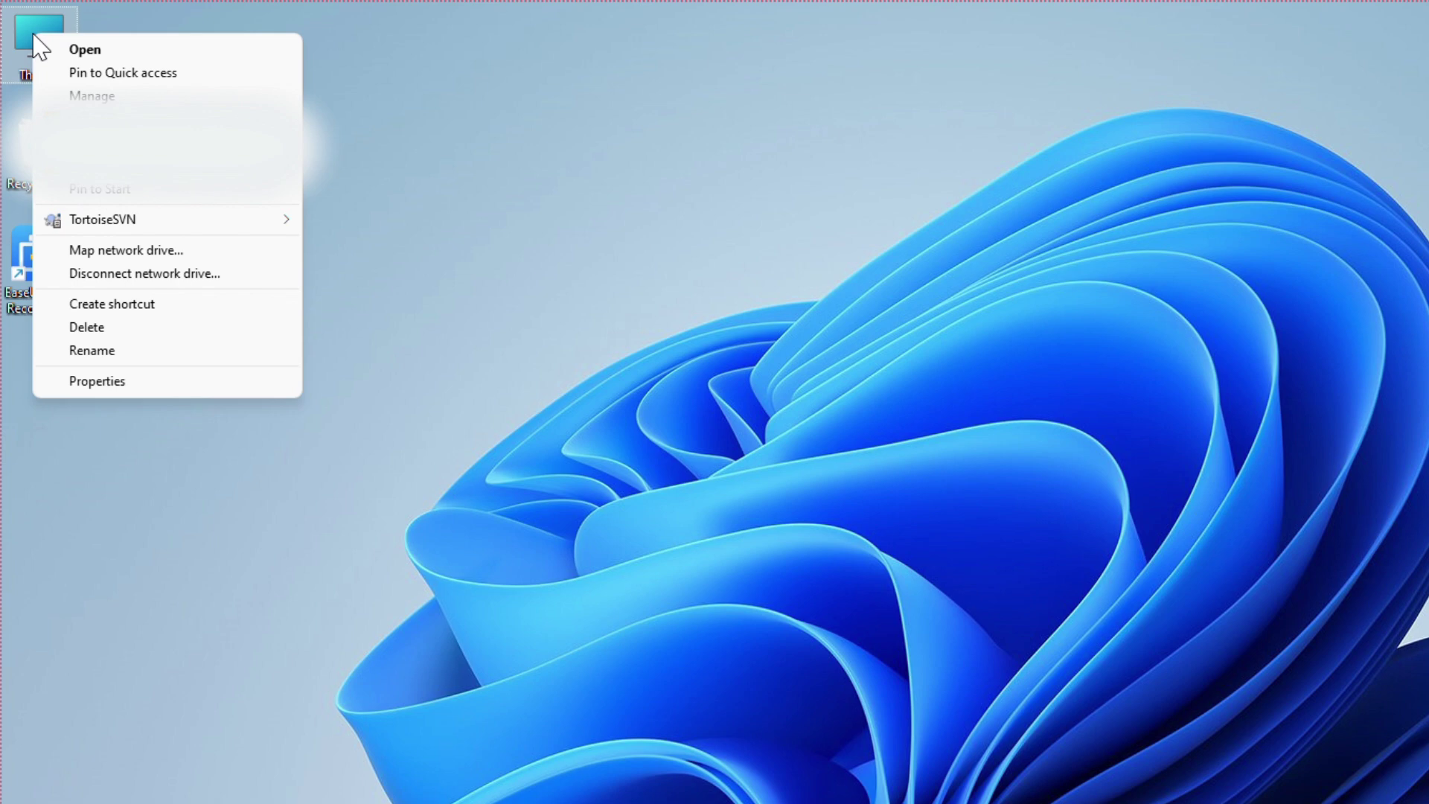
{"action": "left_click", "coordinate": [144, 382]}
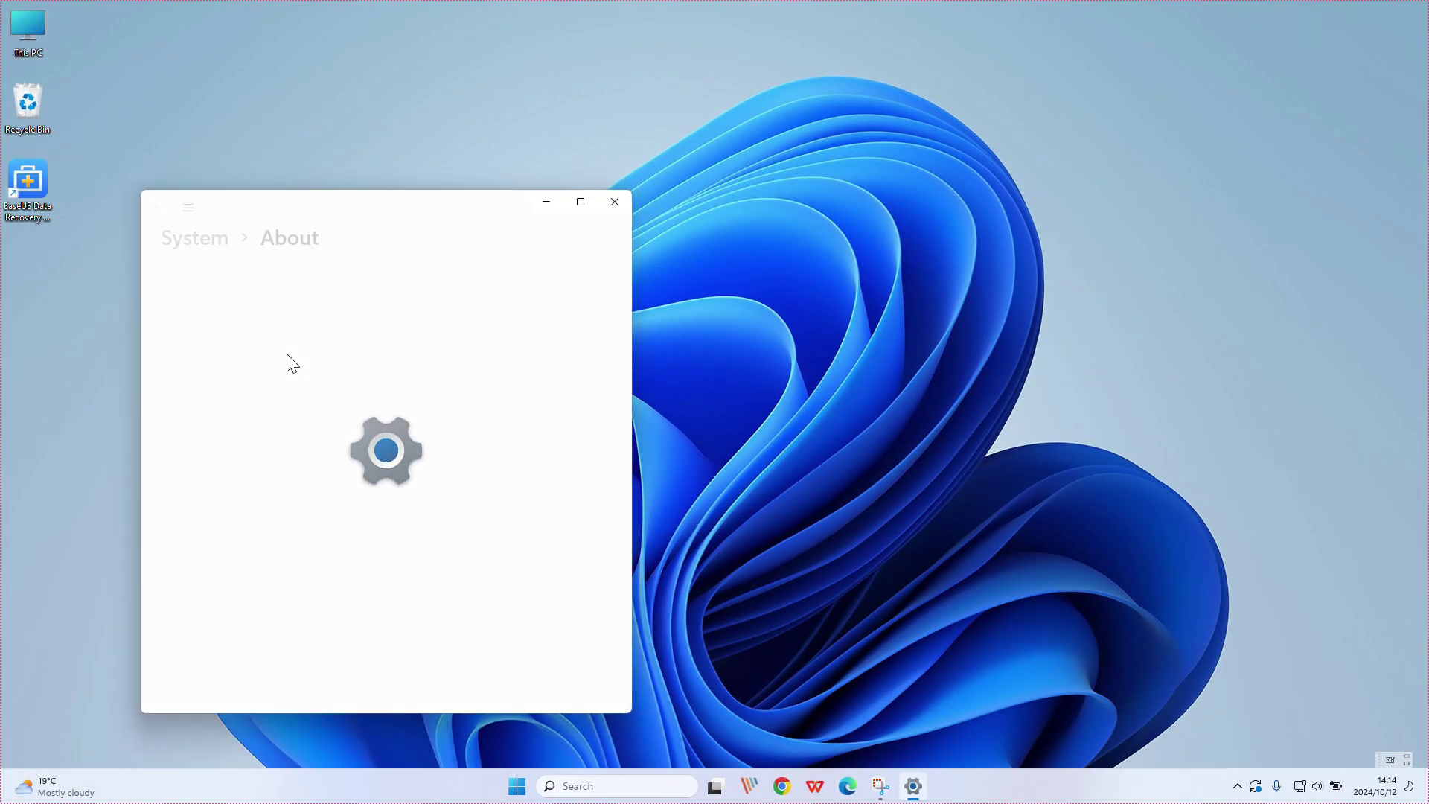
{"action": "scroll", "coordinate": [424, 584], "scroll_direction": "down", "scroll_amount": 3}
{"action": "scroll", "coordinate": [421, 588], "scroll_direction": "down", "scroll_amount": 2}
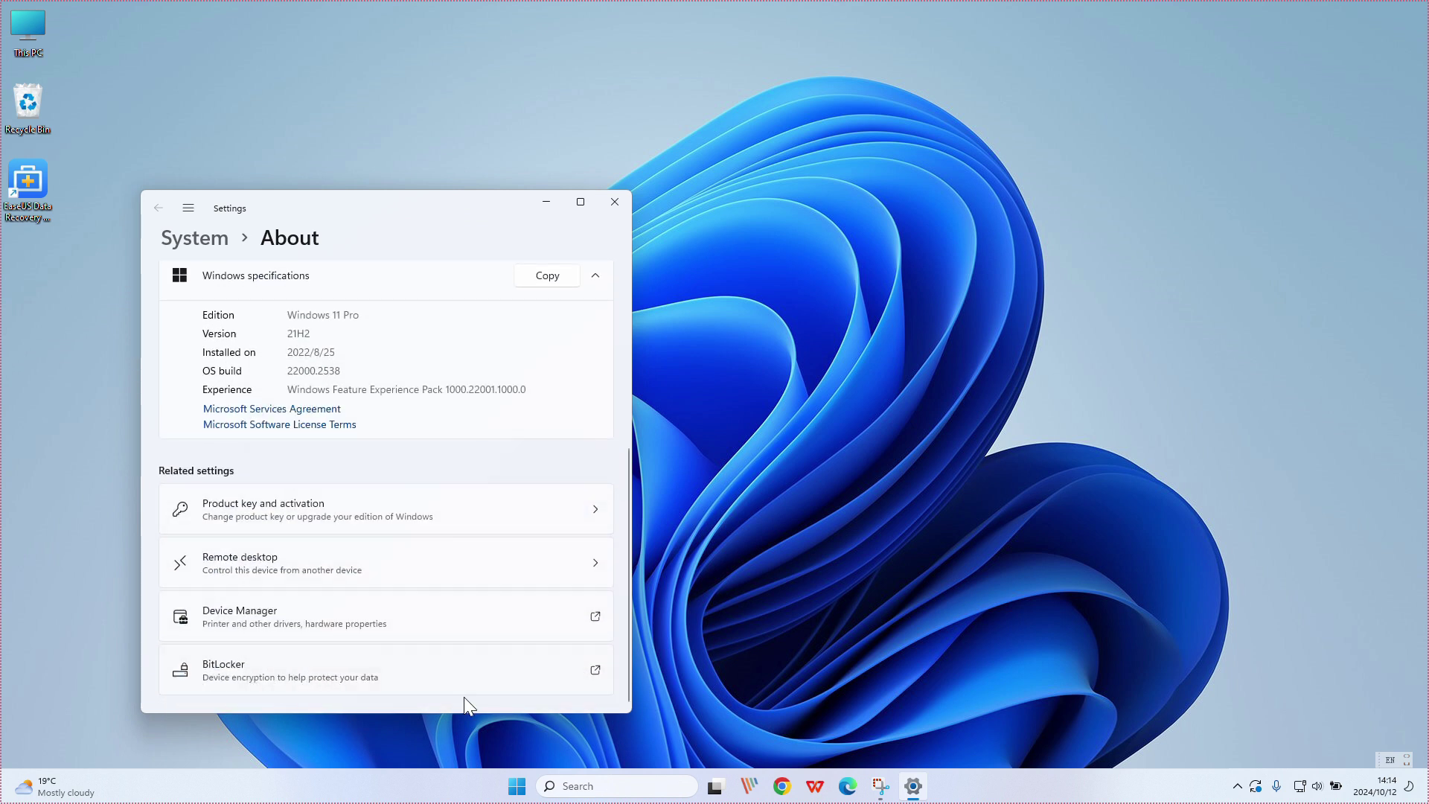
Reopen BitLocker Drive Encryption and expand the D:, USB (E:) and C: sections.
{"action": "left_click", "coordinate": [598, 678]}
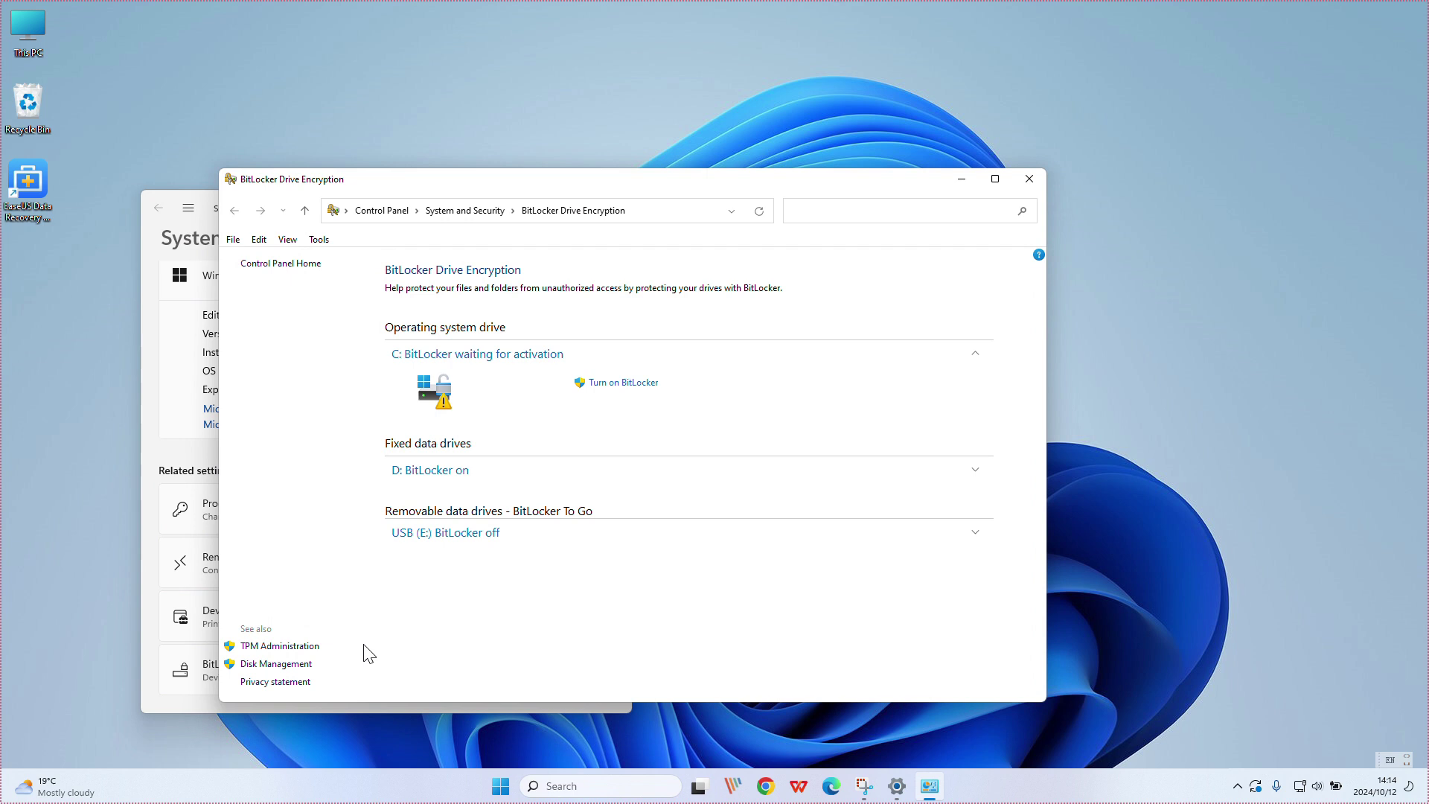
{"action": "left_click", "coordinate": [811, 482]}
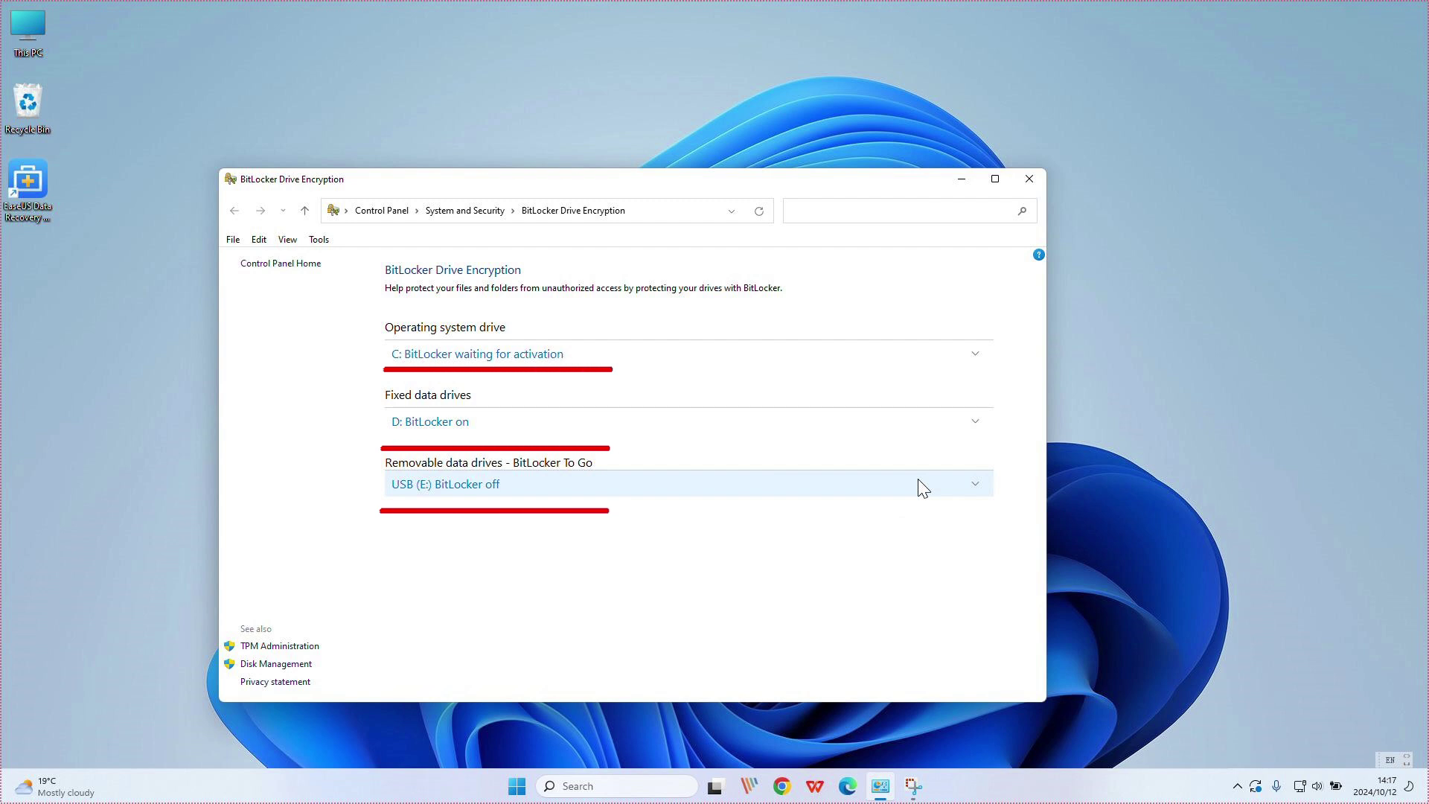
{"action": "left_click", "coordinate": [921, 488]}
{"action": "left_click", "coordinate": [917, 428]}
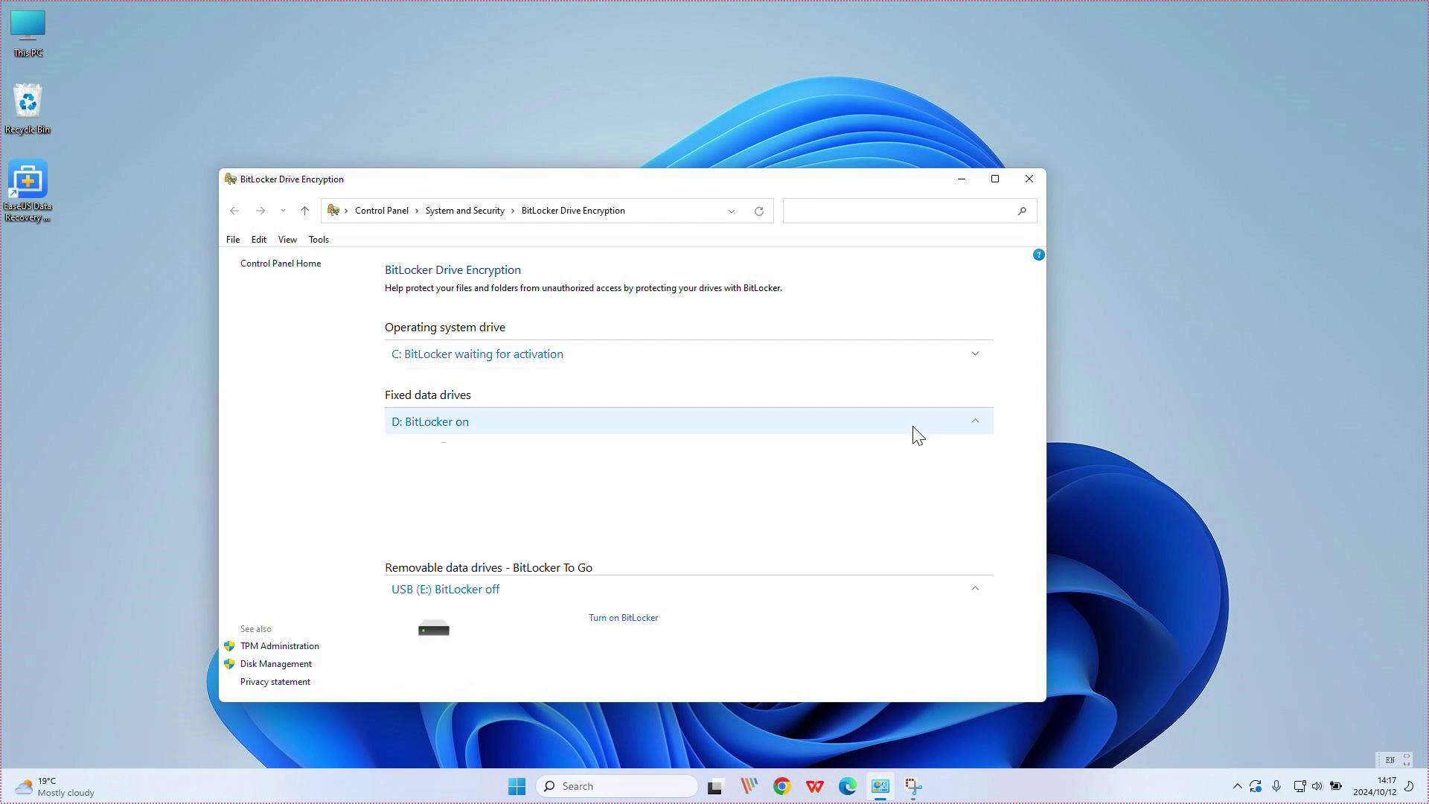
{"action": "left_click", "coordinate": [884, 360]}
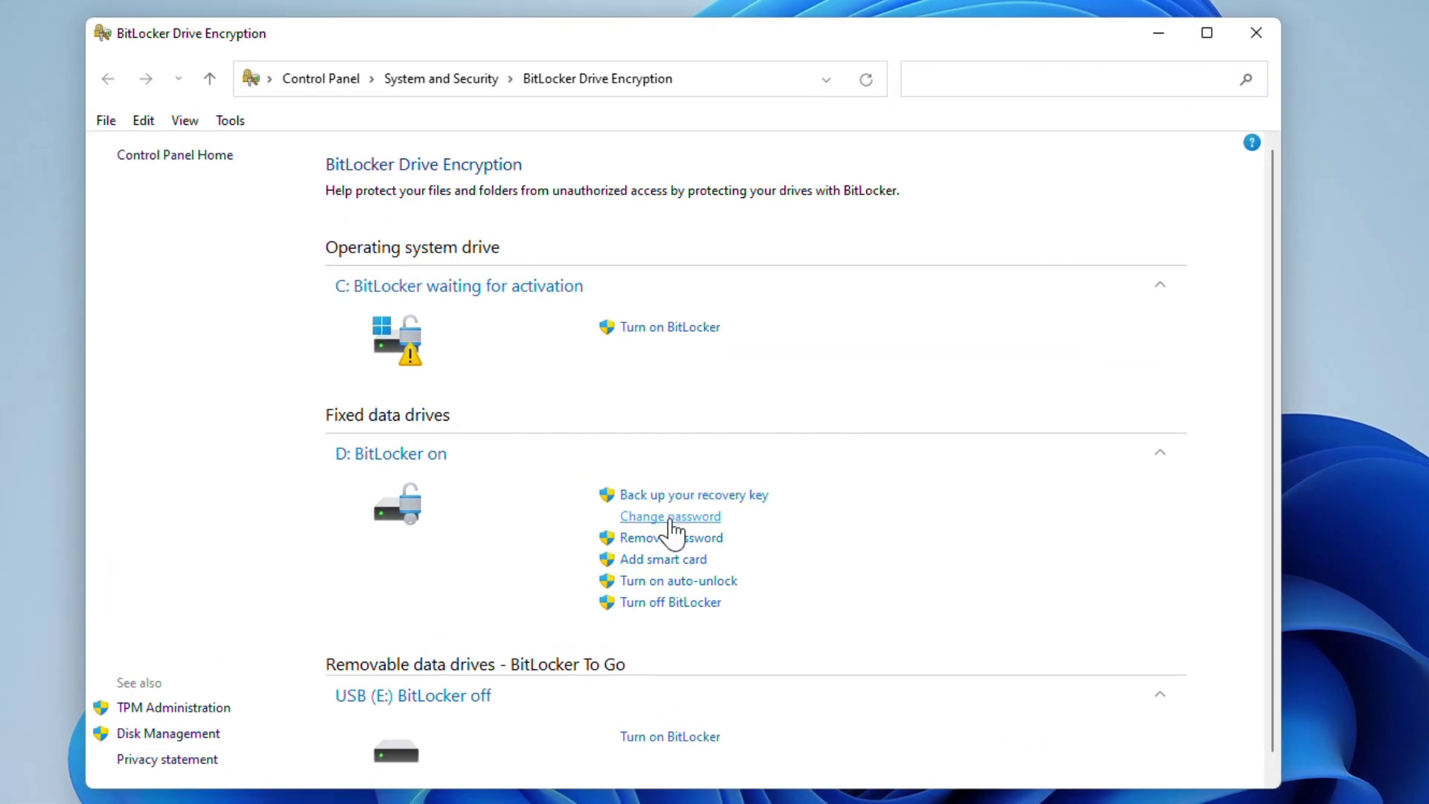
Turn off BitLocker on D: and check decryption progress from the tray icon.
{"action": "left_click", "coordinate": [676, 604]}
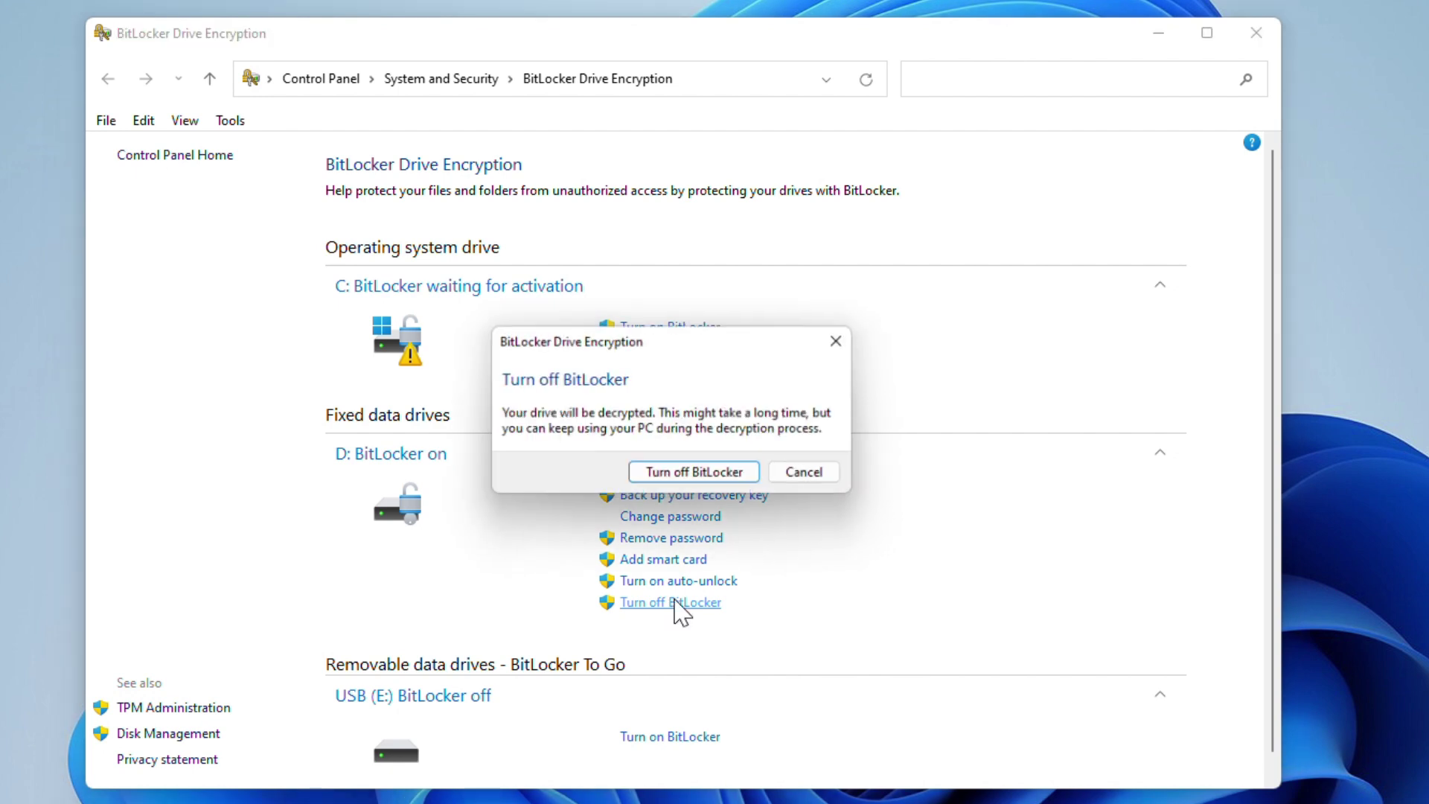
{"action": "left_click", "coordinate": [698, 476]}
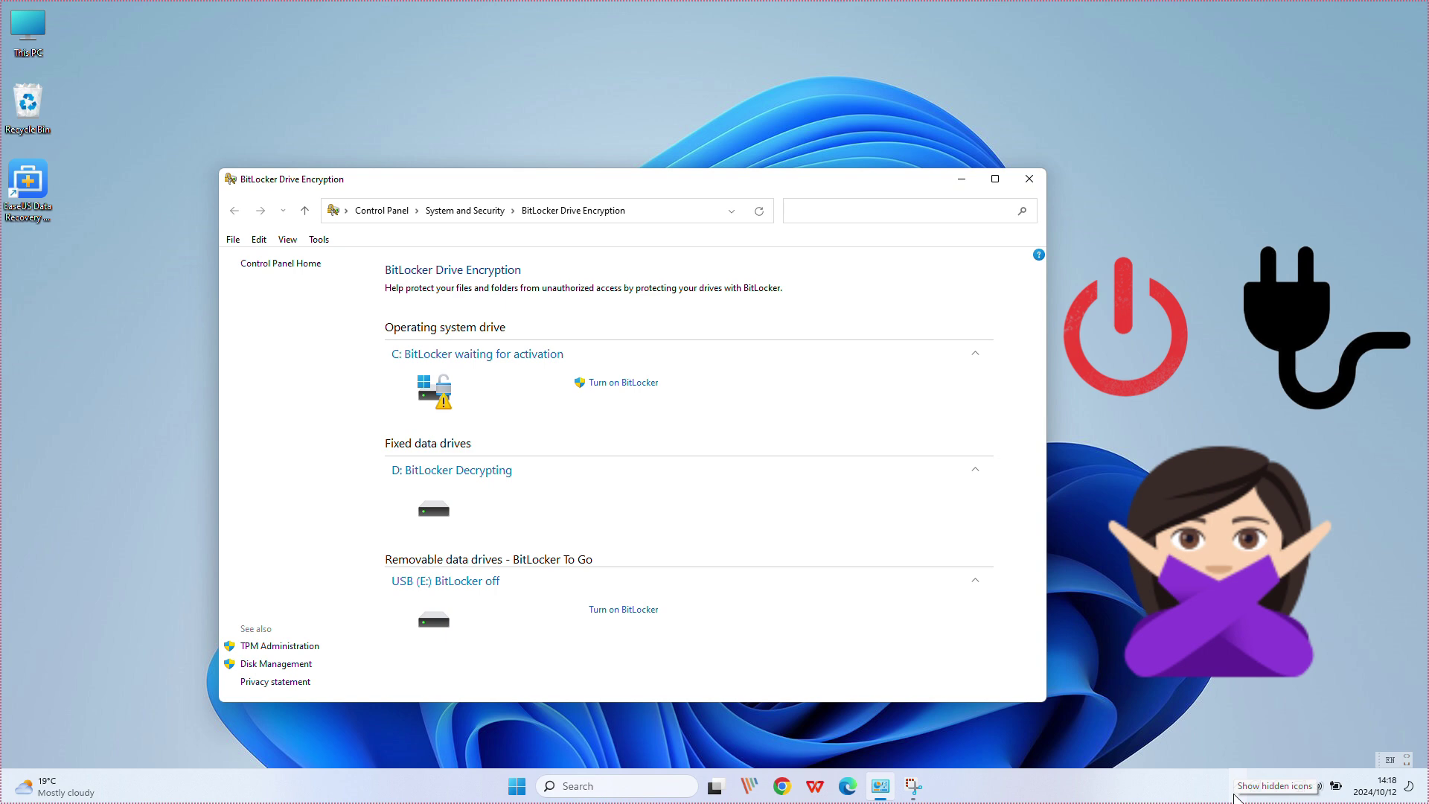
{"action": "left_click", "coordinate": [1235, 796]}
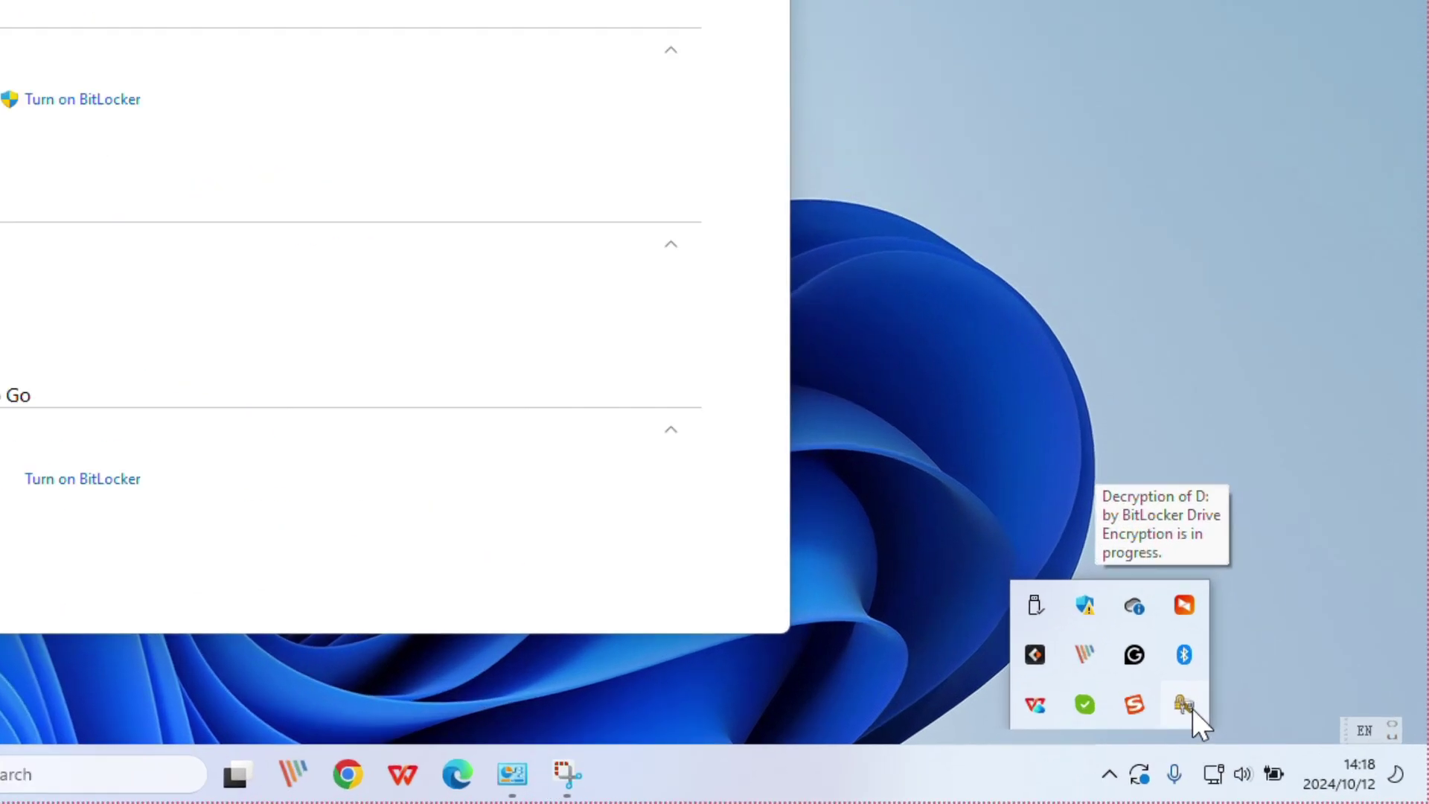
{"action": "left_click", "coordinate": [1286, 746]}
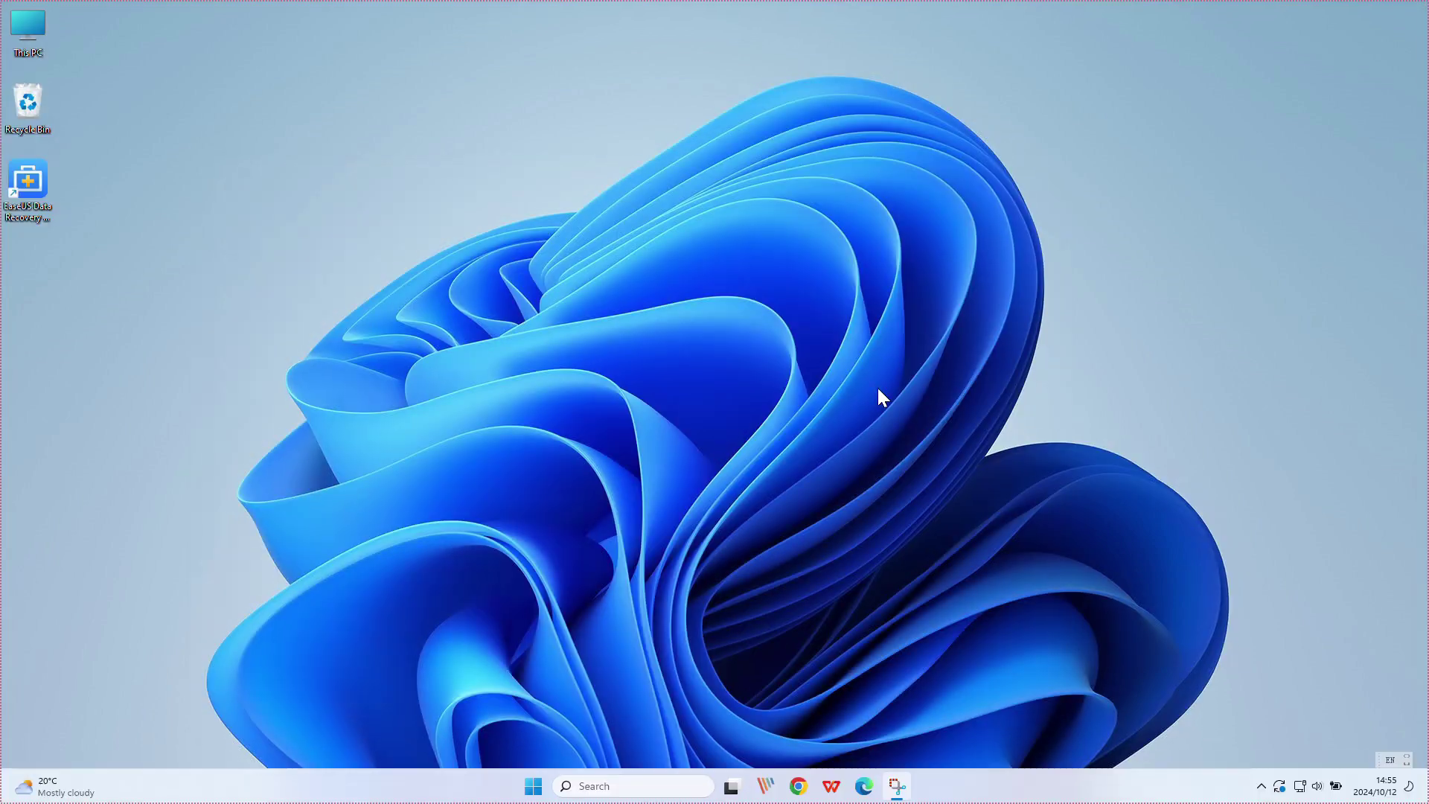
Open an administrator Command Prompt and run manage-bde to review drive BitLocker status.
{"action": "key", "text": "super+s"}
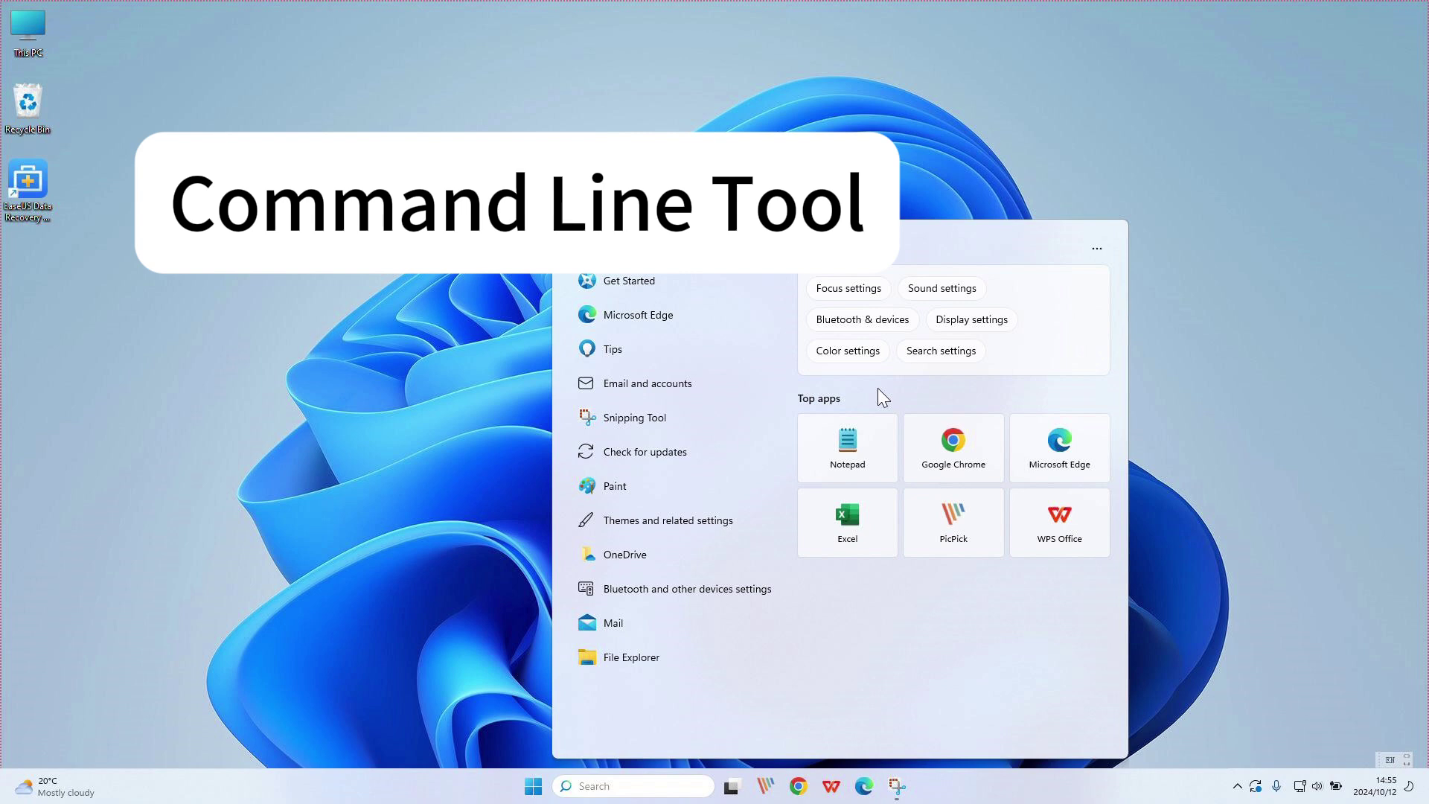
{"action": "type", "text": "cmd"}
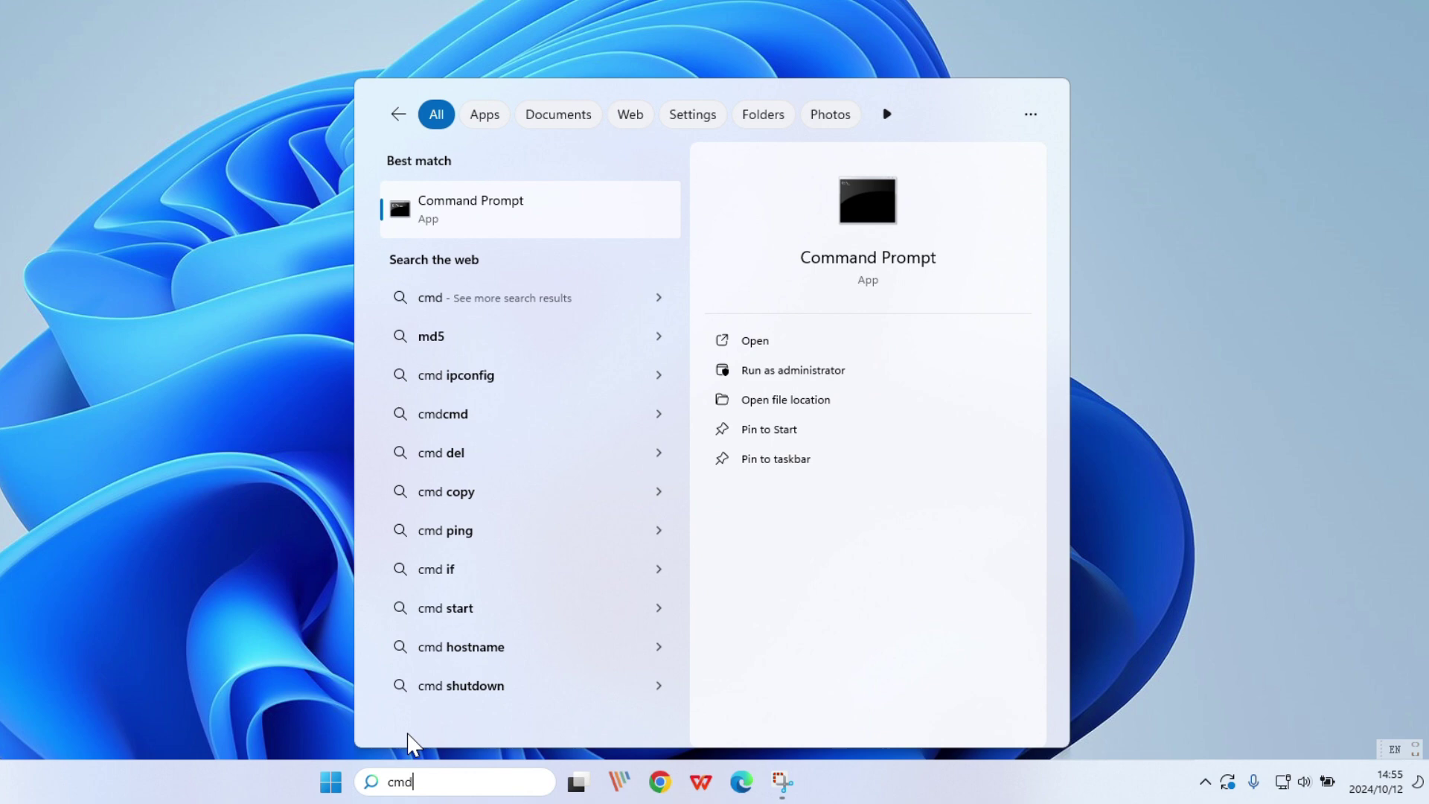
{"action": "left_click", "coordinate": [812, 372]}
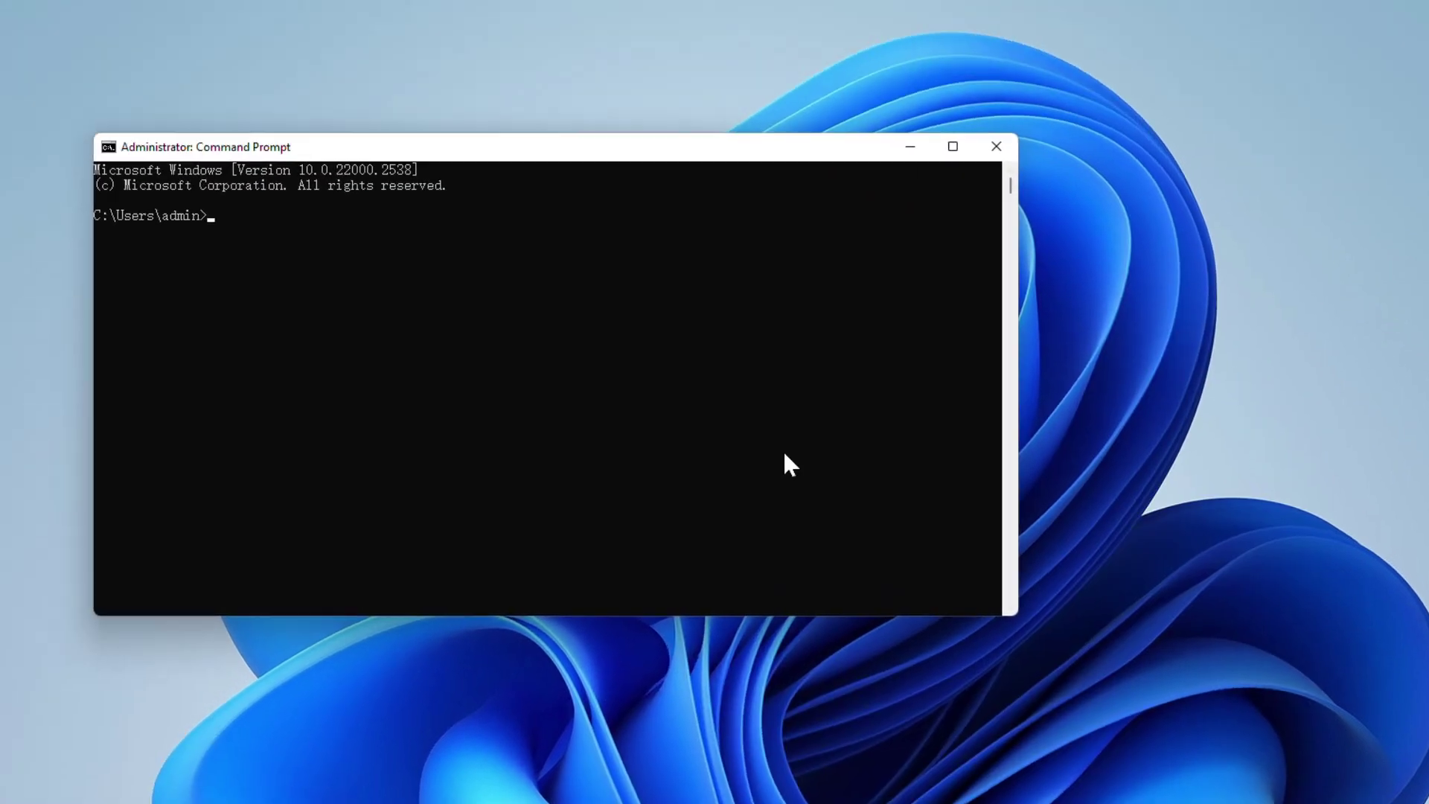
{"action": "type", "text": "manage"}
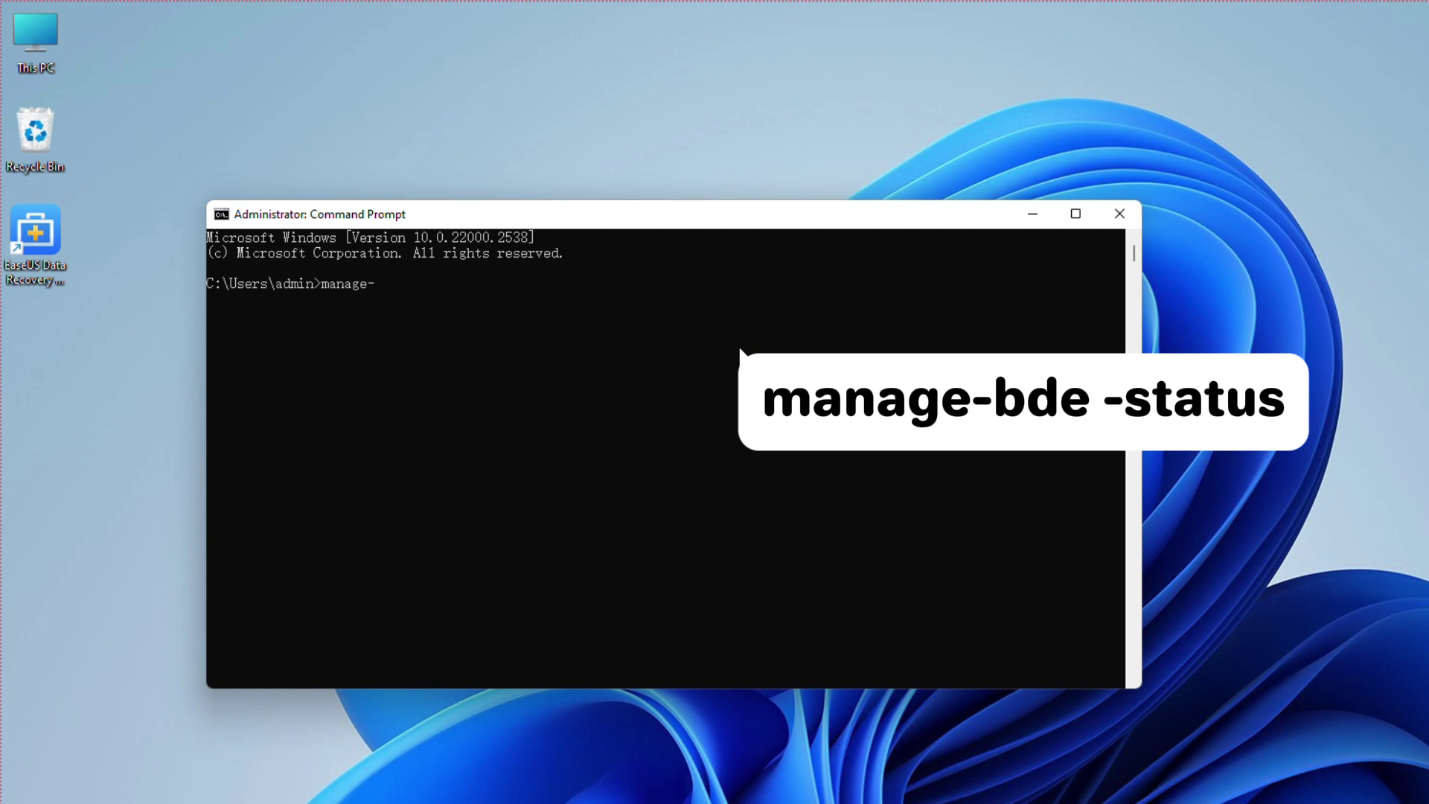
{"action": "type", "text": "-bde -status"}
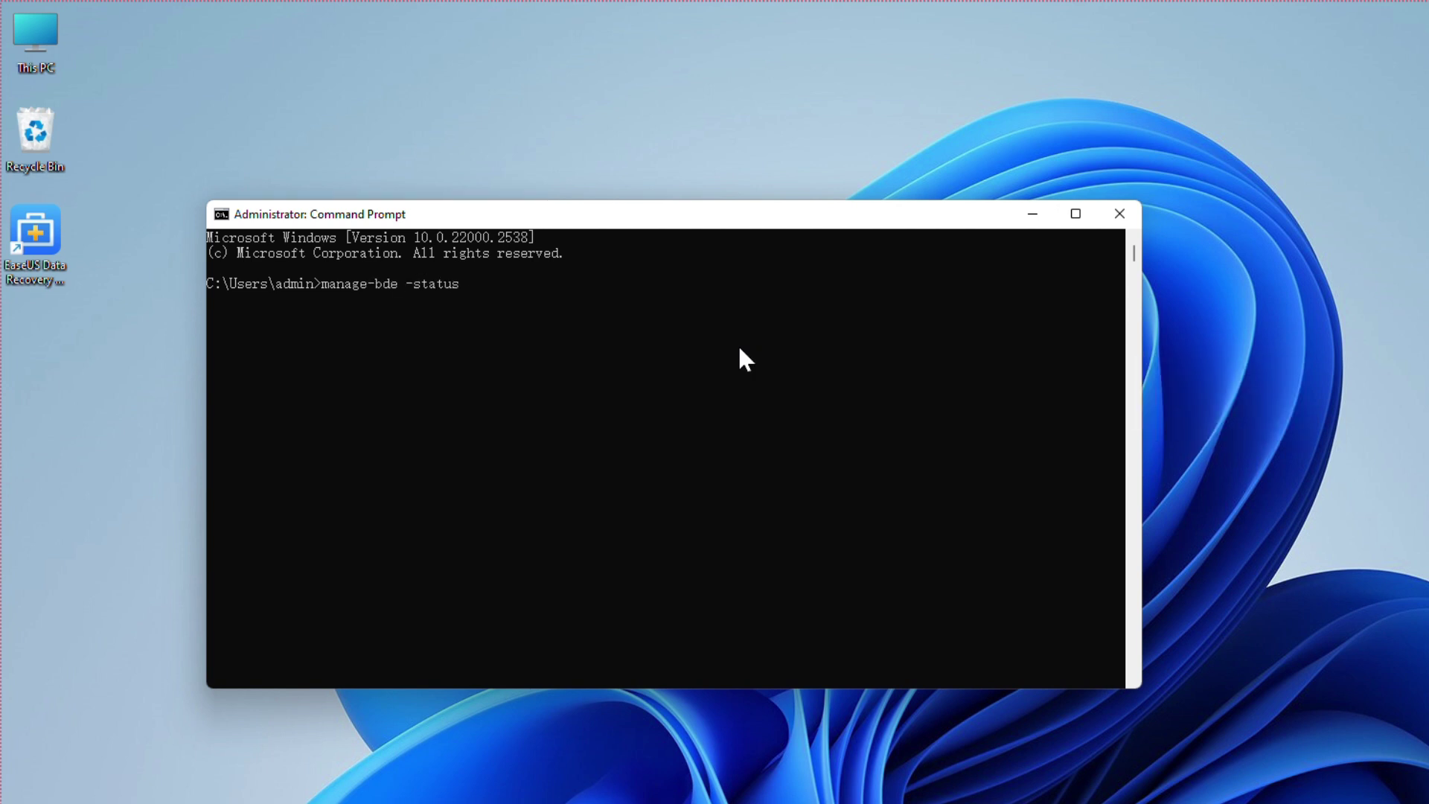
{"action": "key", "text": "Return"}
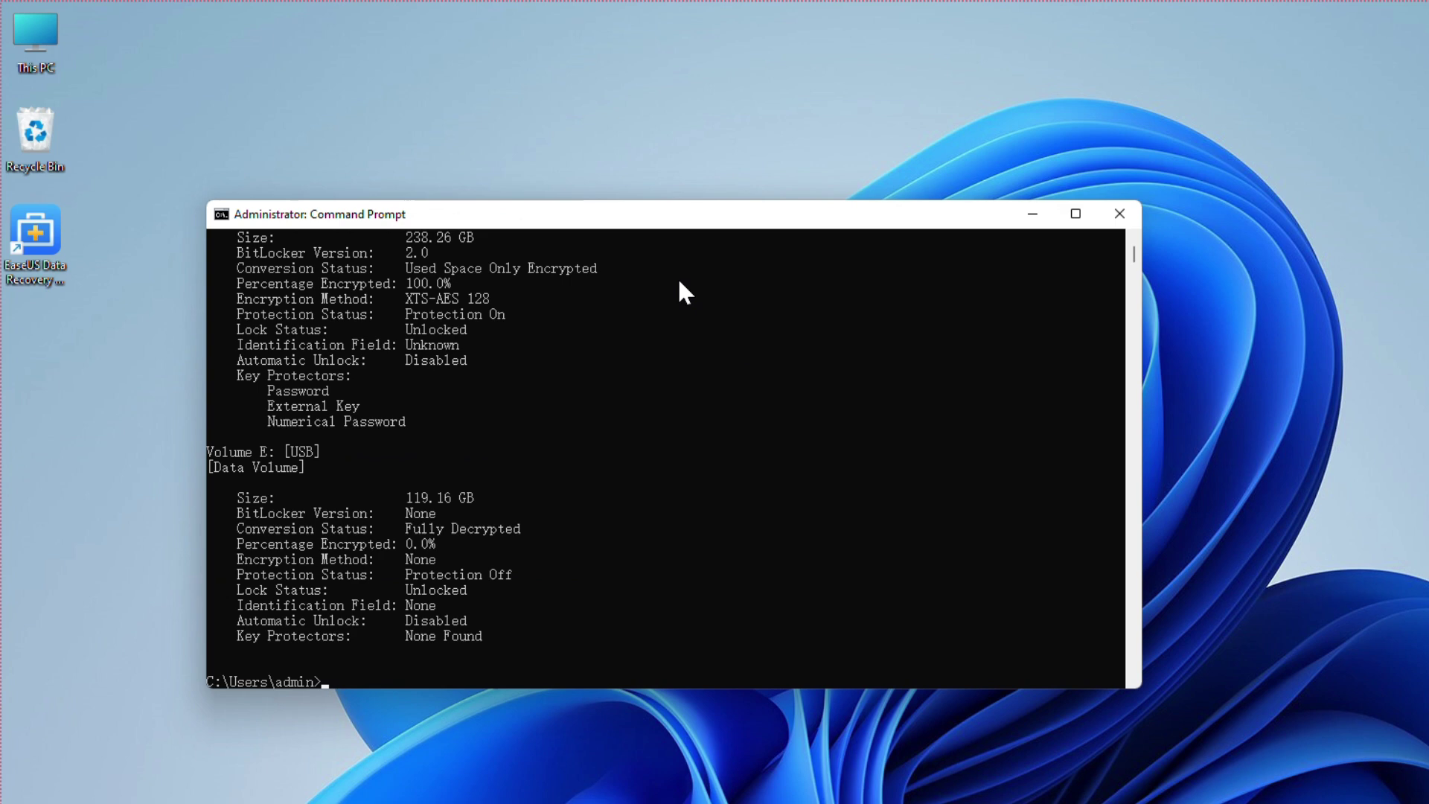
{"action": "scroll", "coordinate": [435, 494], "scroll_direction": "up", "scroll_amount": 2}
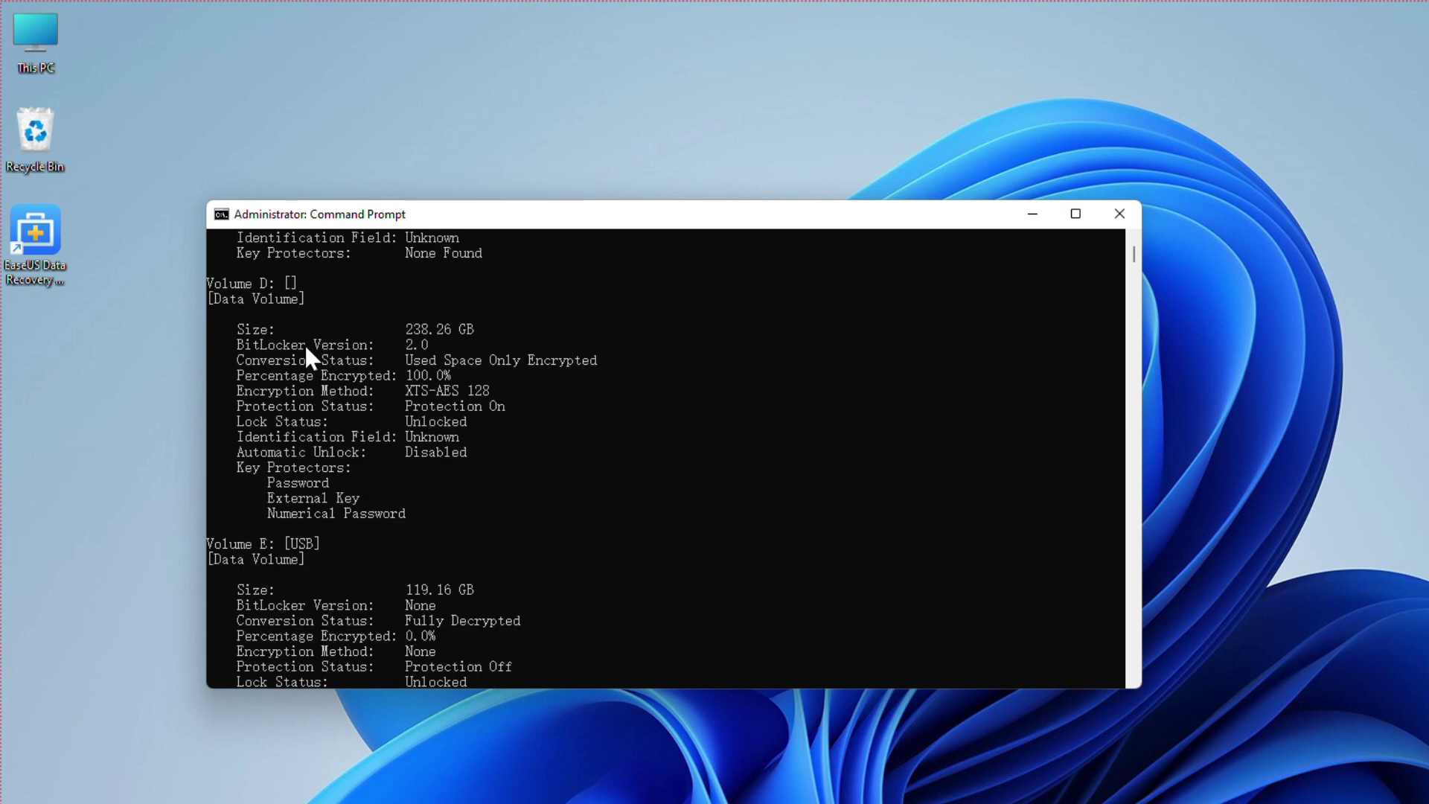
{"action": "scroll", "coordinate": [824, 572], "scroll_direction": "down", "scroll_amount": 1}
{"action": "scroll", "coordinate": [485, 562], "scroll_direction": "down", "scroll_amount": 5}
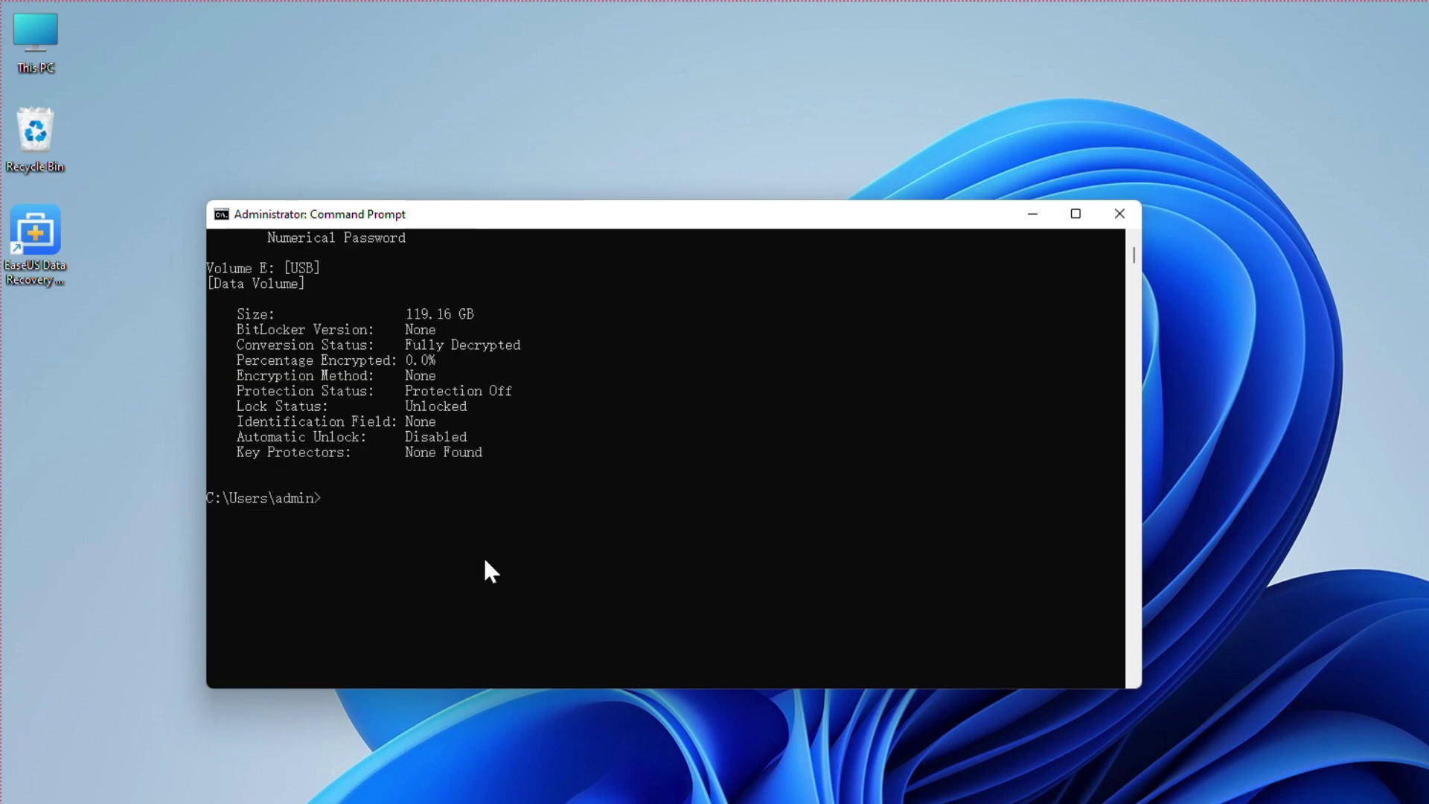
Run 'manage-bde -off D:' to start decrypting drive D:.
{"action": "type", "text": "manage"}
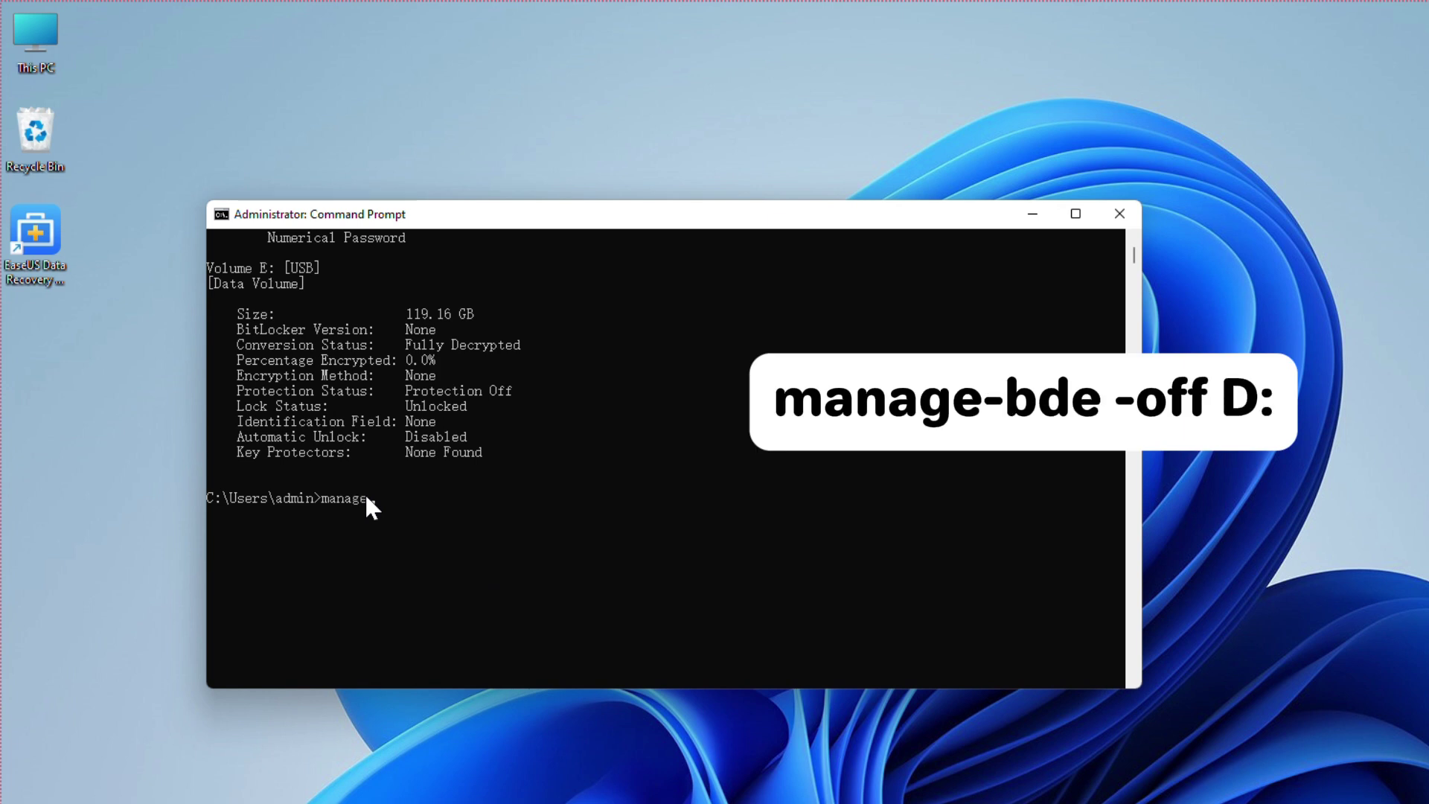
{"action": "type", "text": "-bde -"}
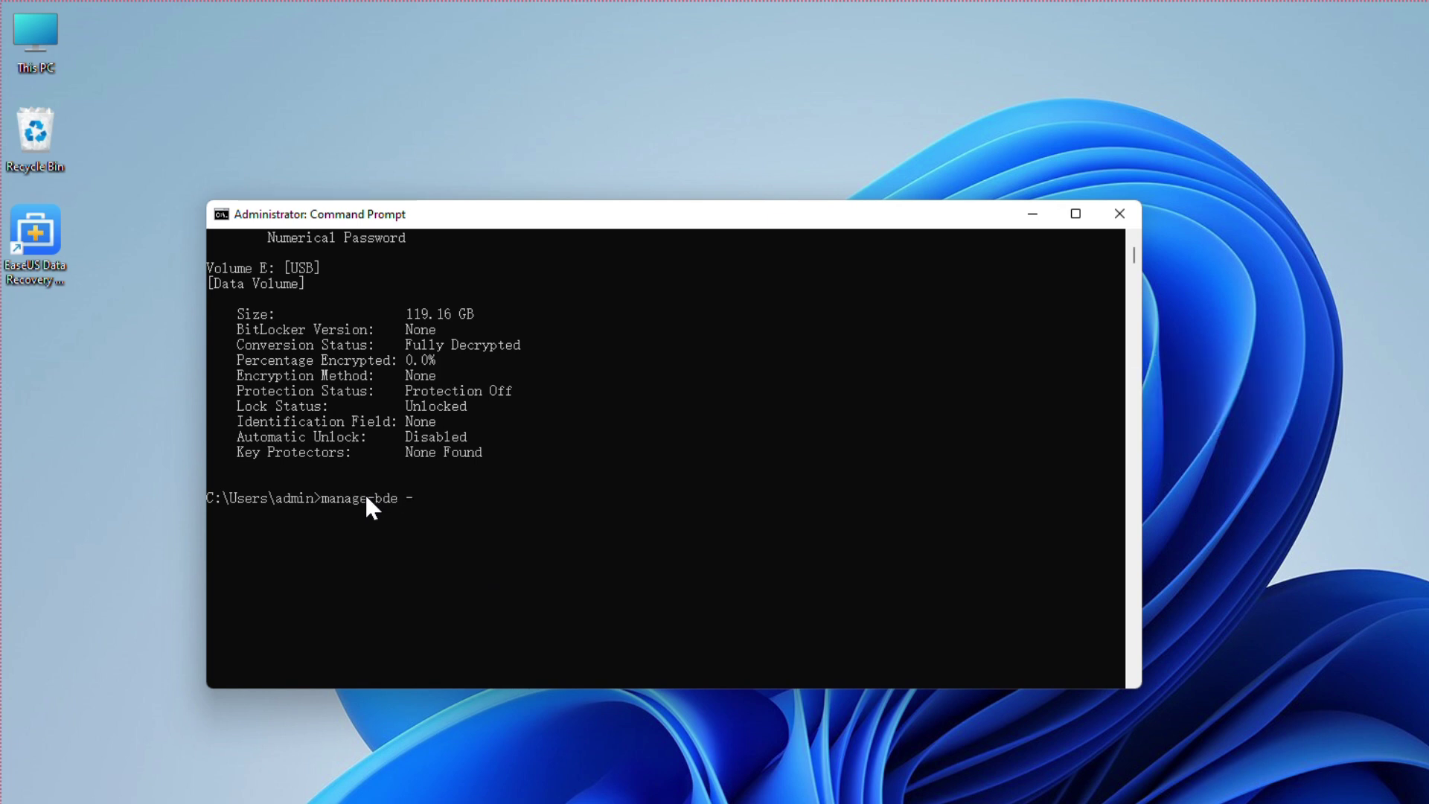
{"action": "type", "text": "off "}
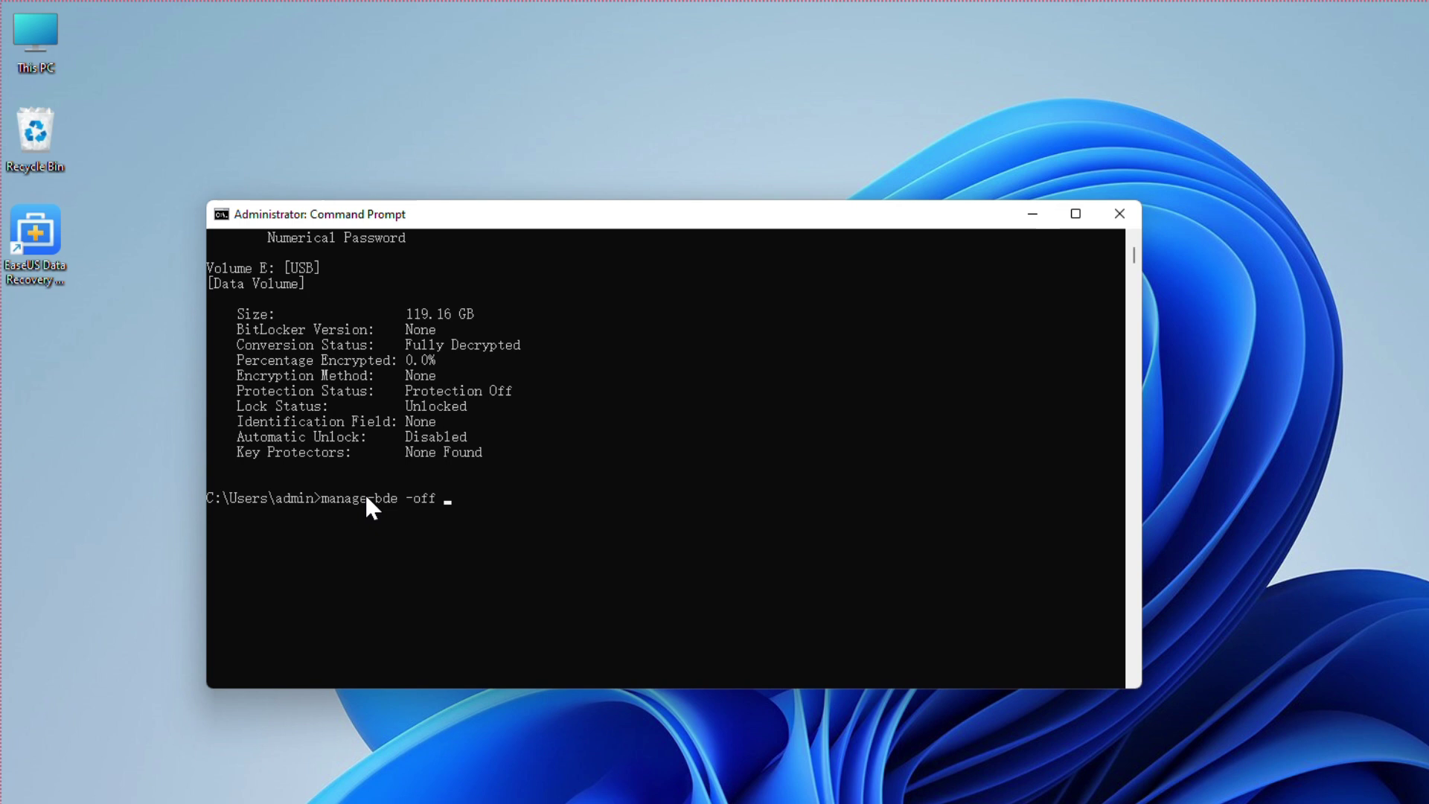
{"action": "type", "text": "D:"}
{"action": "key", "text": "Return"}
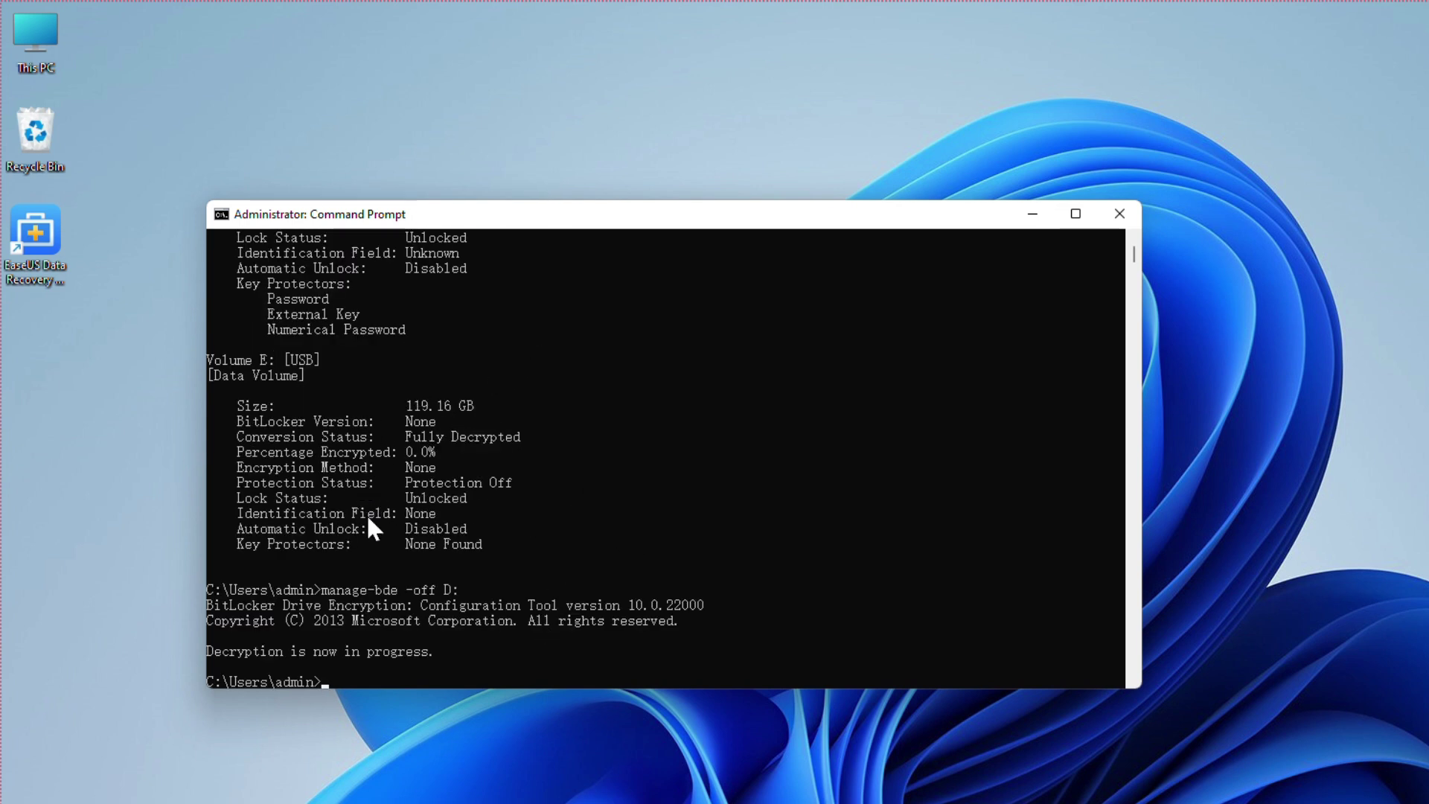
{"action": "scroll", "coordinate": [472, 443], "scroll_direction": "up", "scroll_amount": 3}
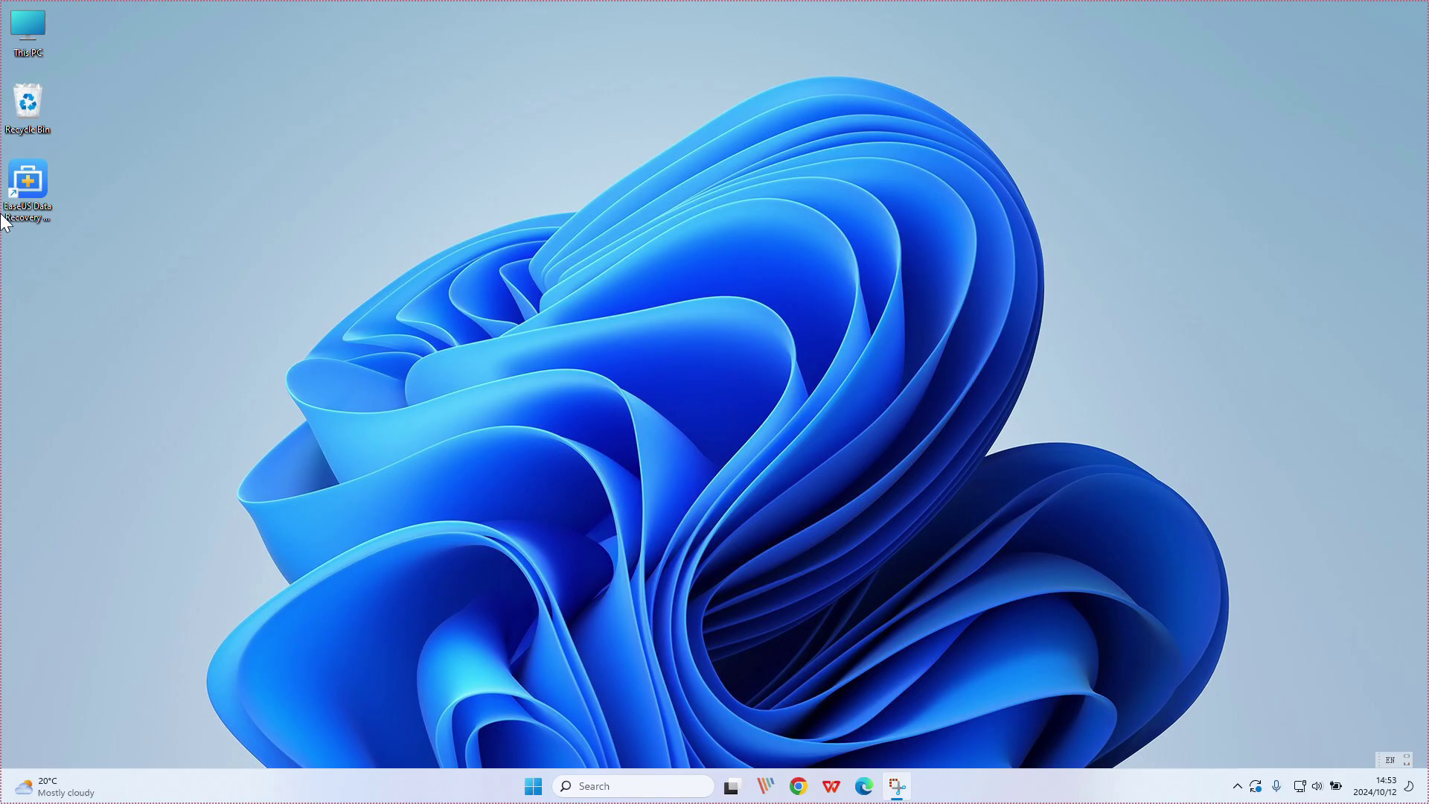
Launch EaseUS Data Recovery Wizard from its desktop shortcut.
{"action": "left_click", "coordinate": [27, 182]}
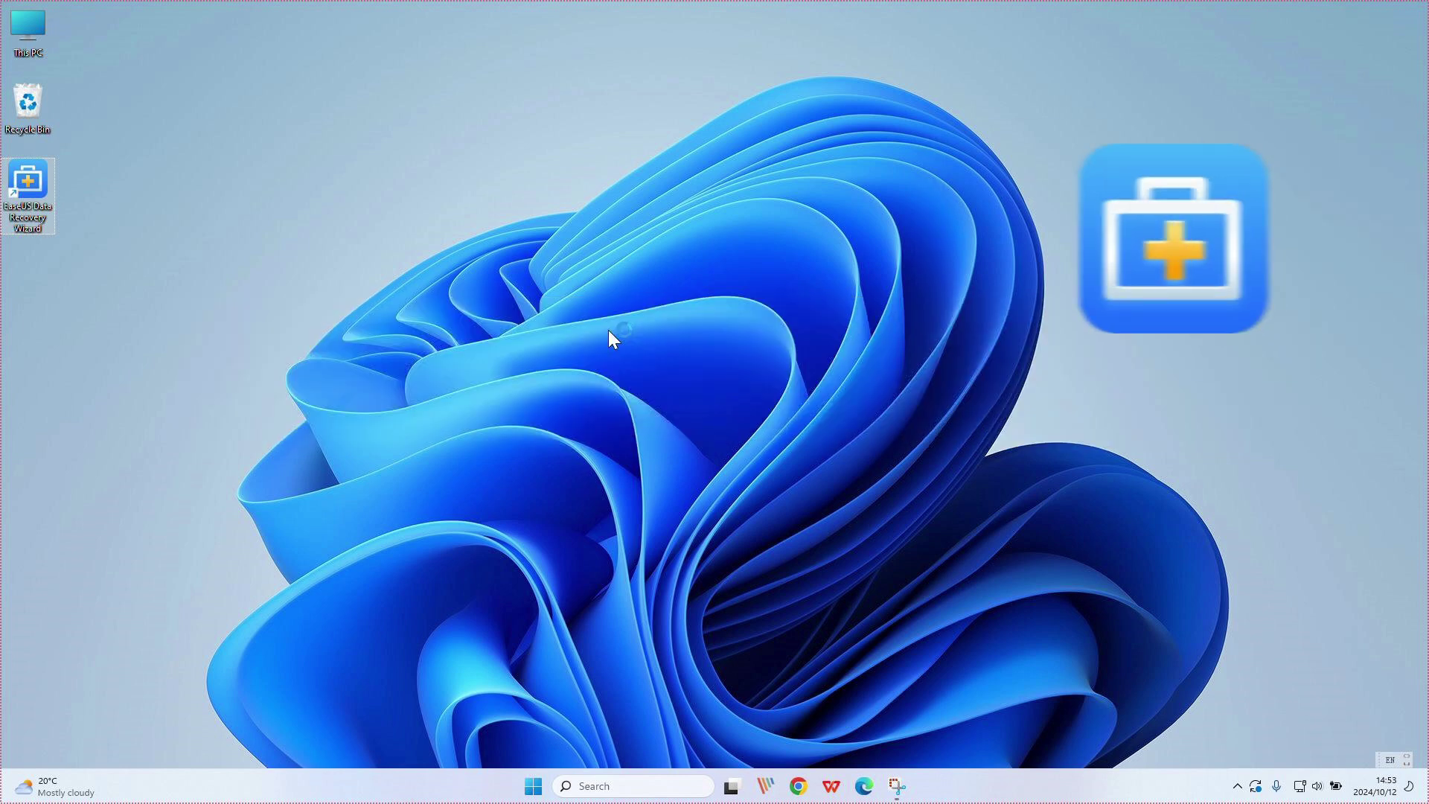
{"action": "key", "text": "Return"}
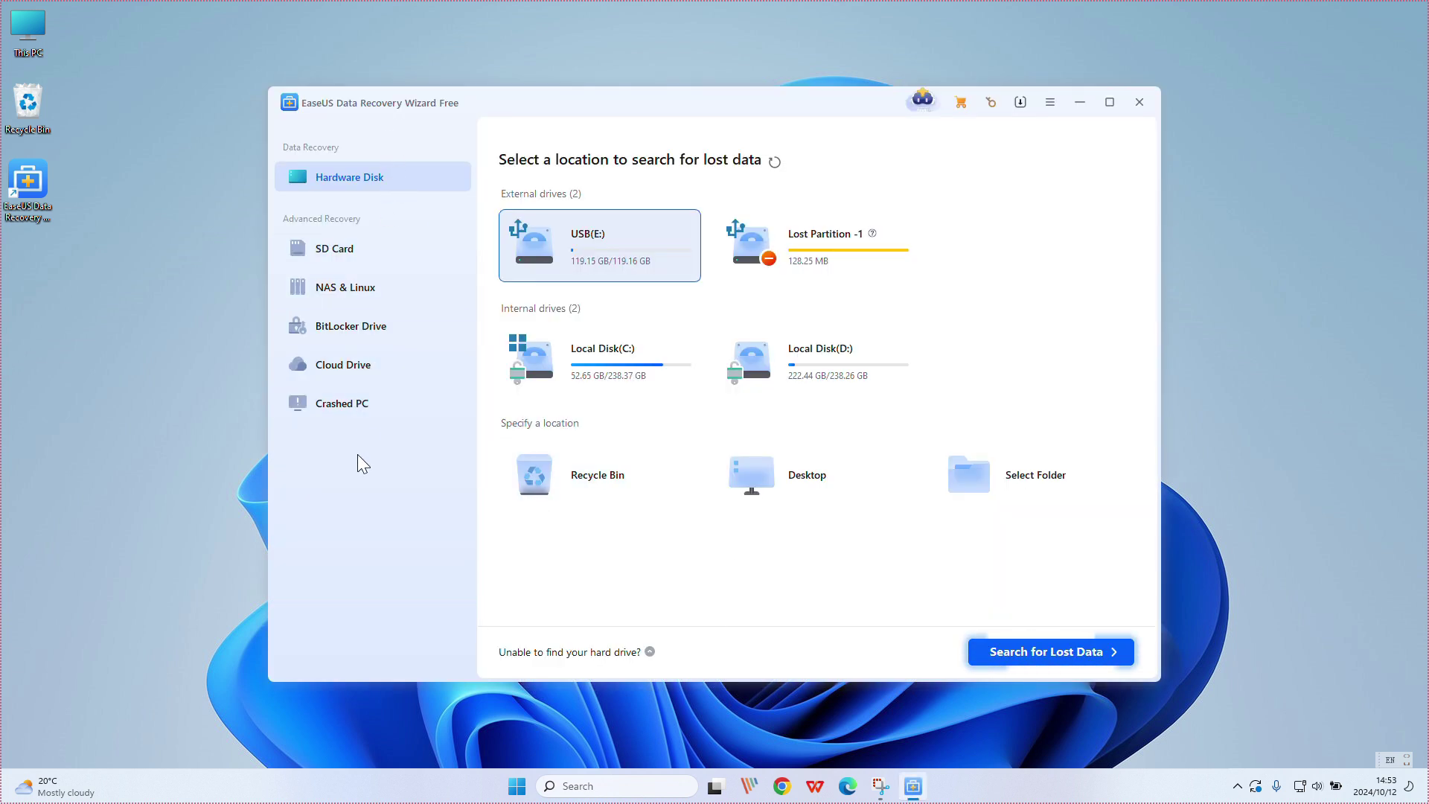
Choose BitLocker Drive recovery, select Local Disk(D:) and start the unlock-and-scan.
{"action": "left_click", "coordinate": [365, 333]}
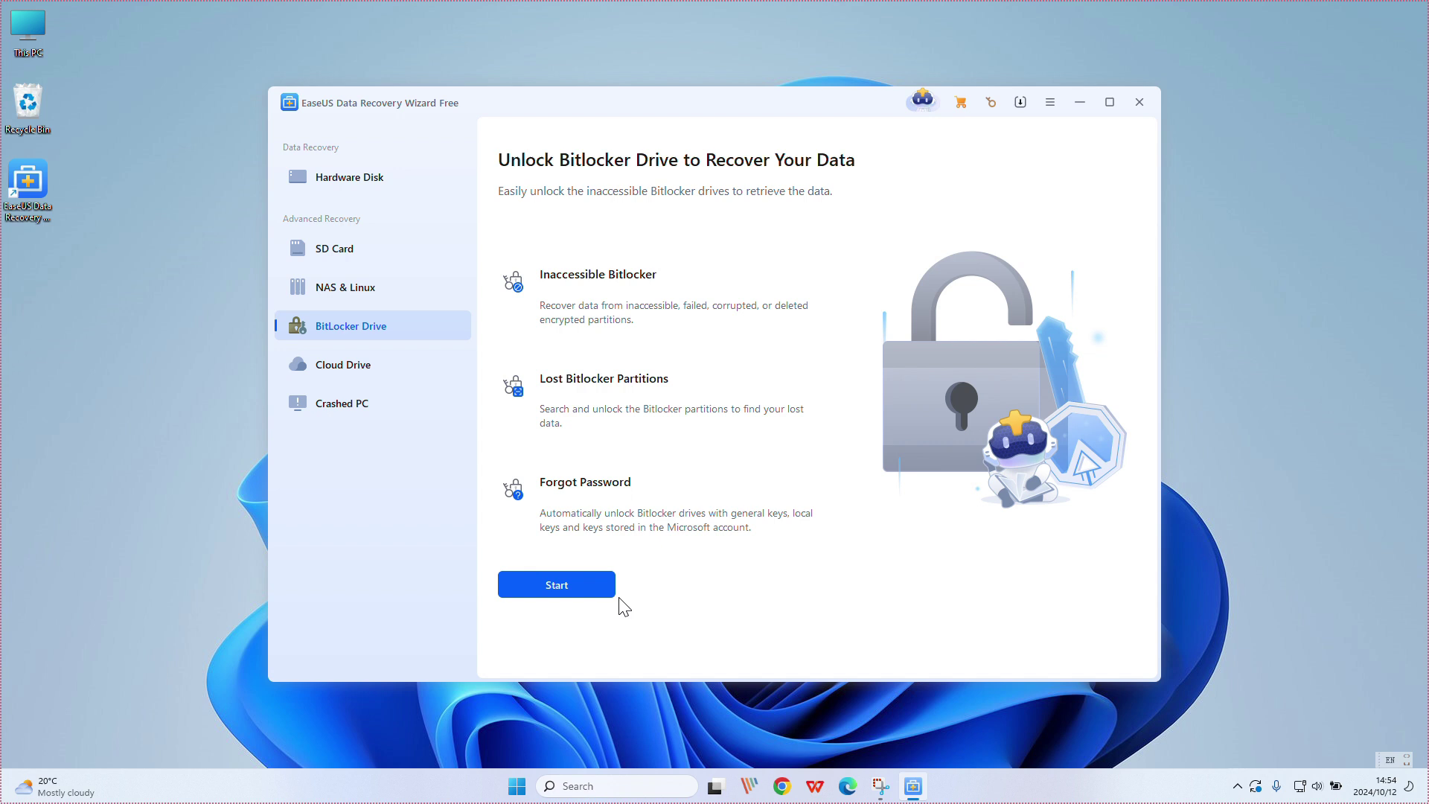
{"action": "left_click", "coordinate": [569, 587]}
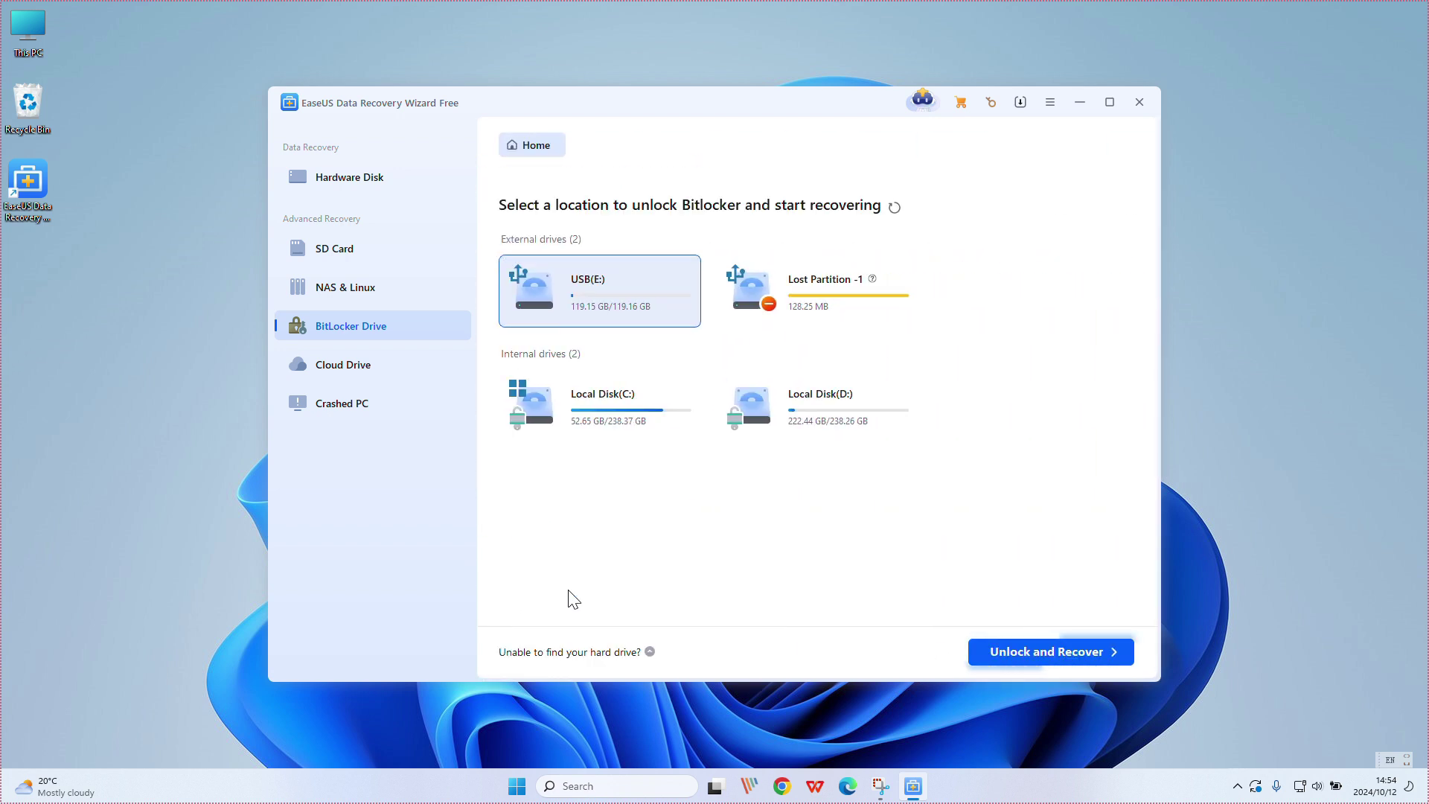
{"action": "left_click", "coordinate": [820, 404]}
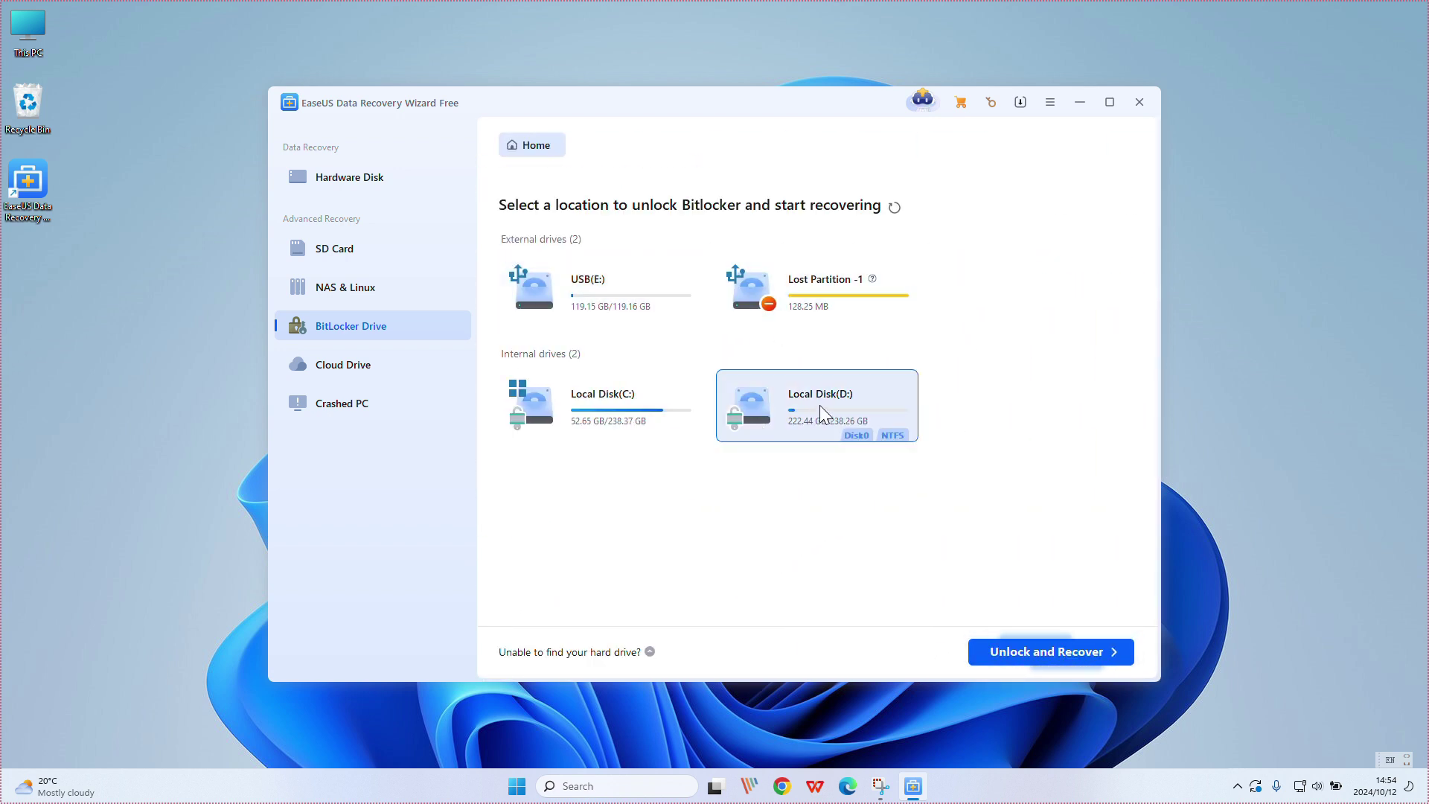
{"action": "left_click", "coordinate": [1051, 652]}
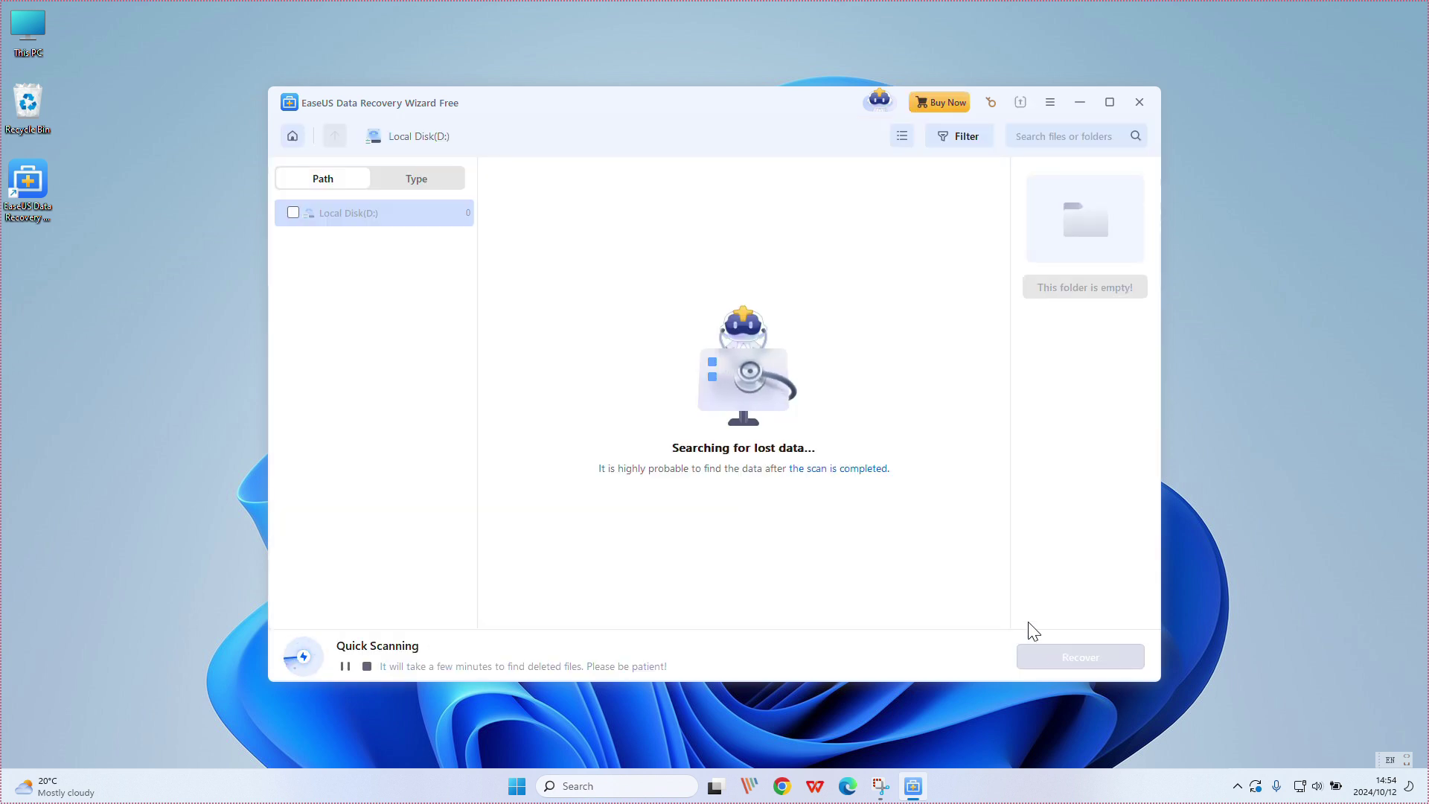
In the Type > jpg results, mark 0-byte-word-file.jpg and 01-IMAGE-1160.jpg for recovery.
{"action": "left_click", "coordinate": [414, 183]}
{"action": "double_click", "coordinate": [546, 260]}
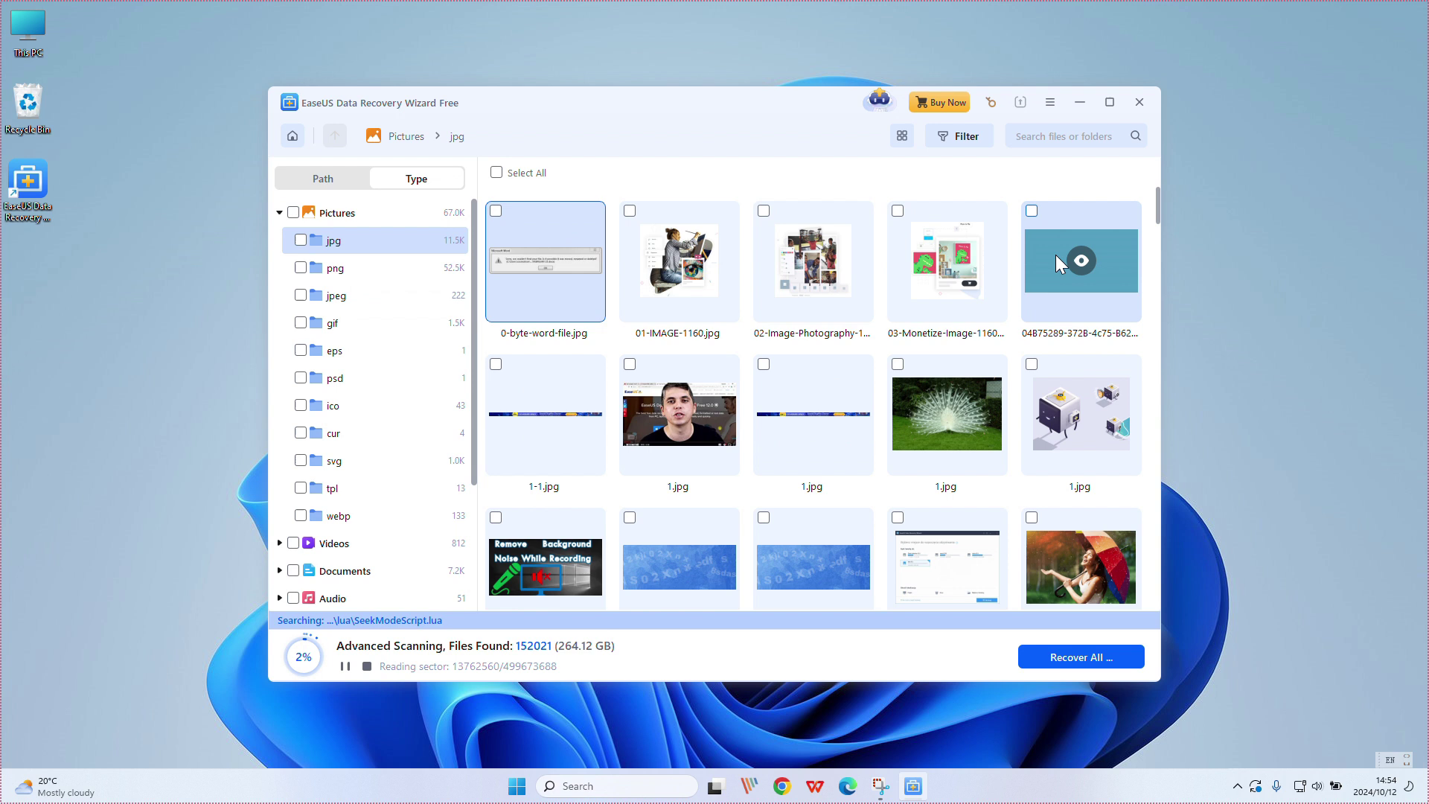
{"action": "left_click", "coordinate": [630, 211]}
{"action": "left_click", "coordinate": [496, 211]}
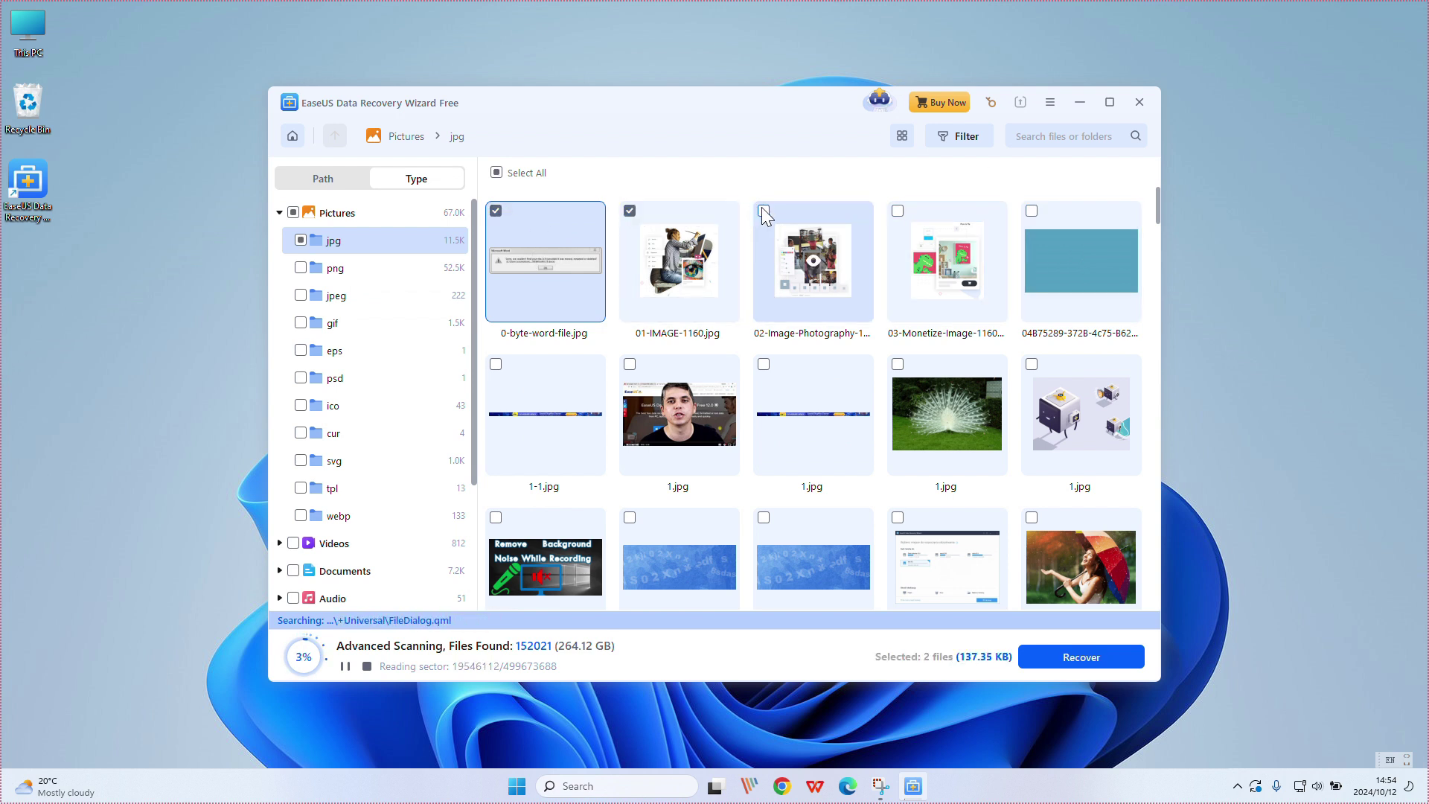